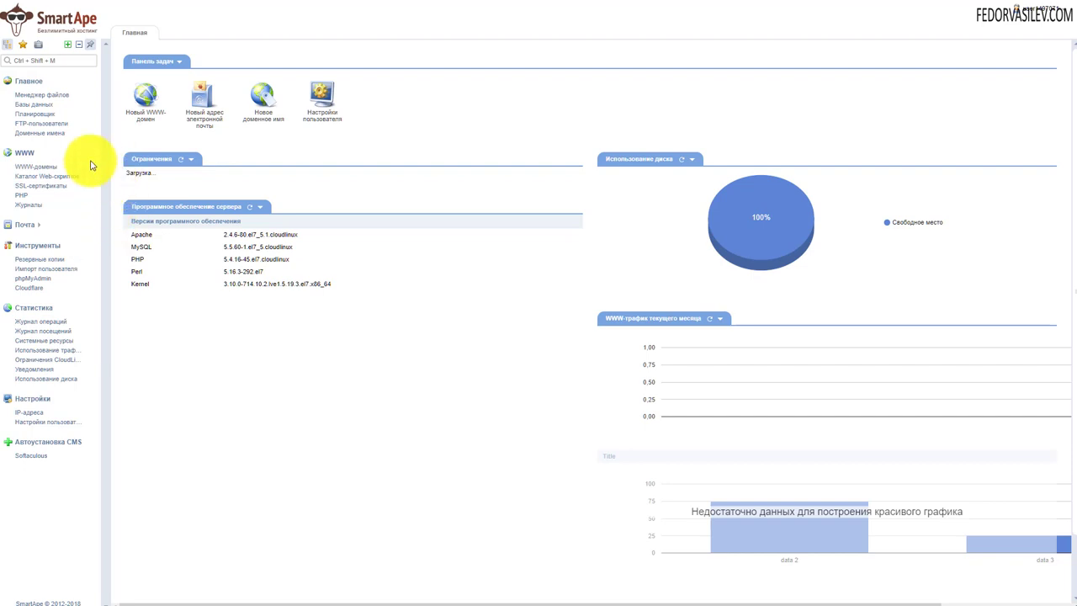
- Open the site's domain folder inside www in the hosting file manager
{"action": "left_click", "coordinate": [57, 98]}
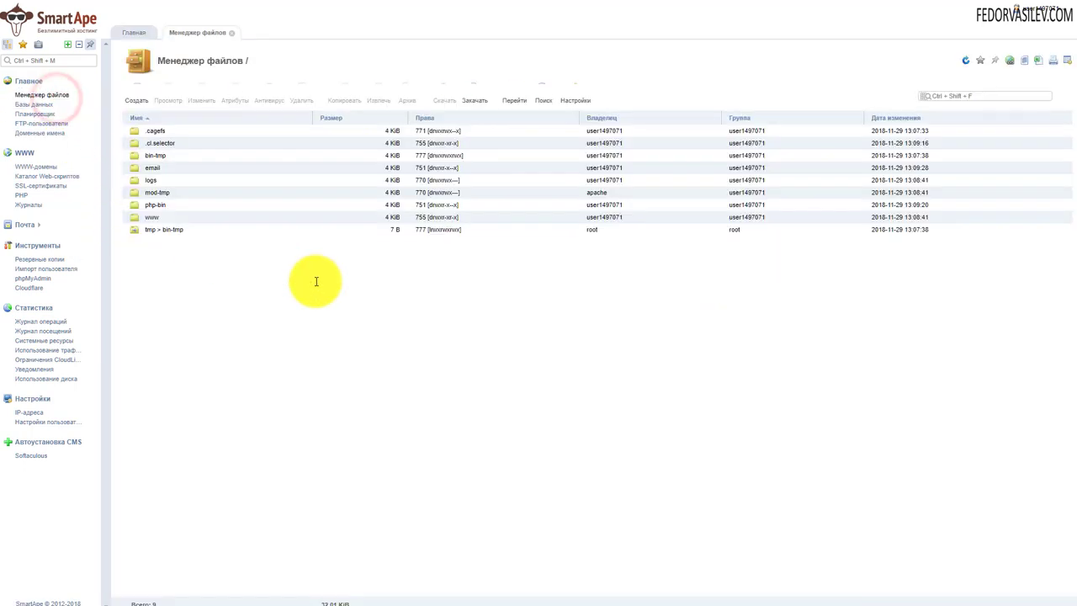
{"action": "left_click", "coordinate": [134, 219]}
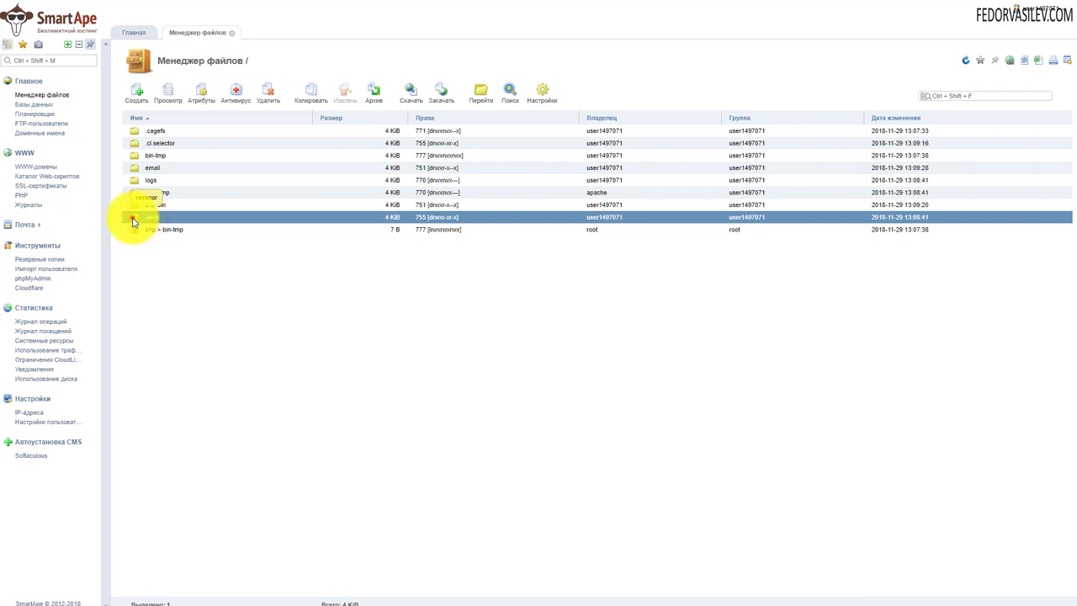
{"action": "double_click", "coordinate": [132, 221]}
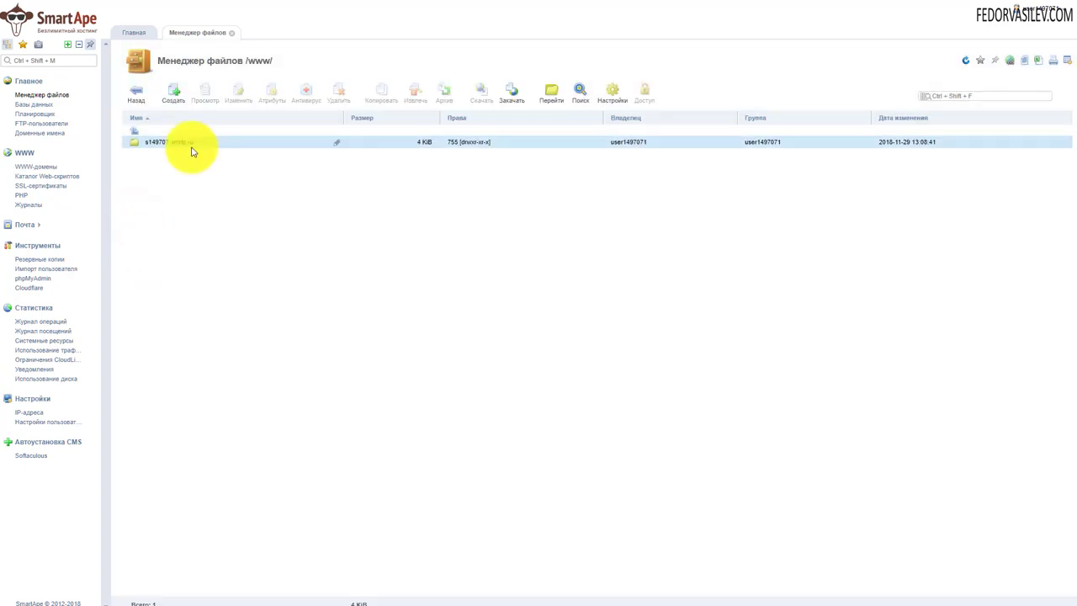
{"action": "double_click", "coordinate": [137, 143]}
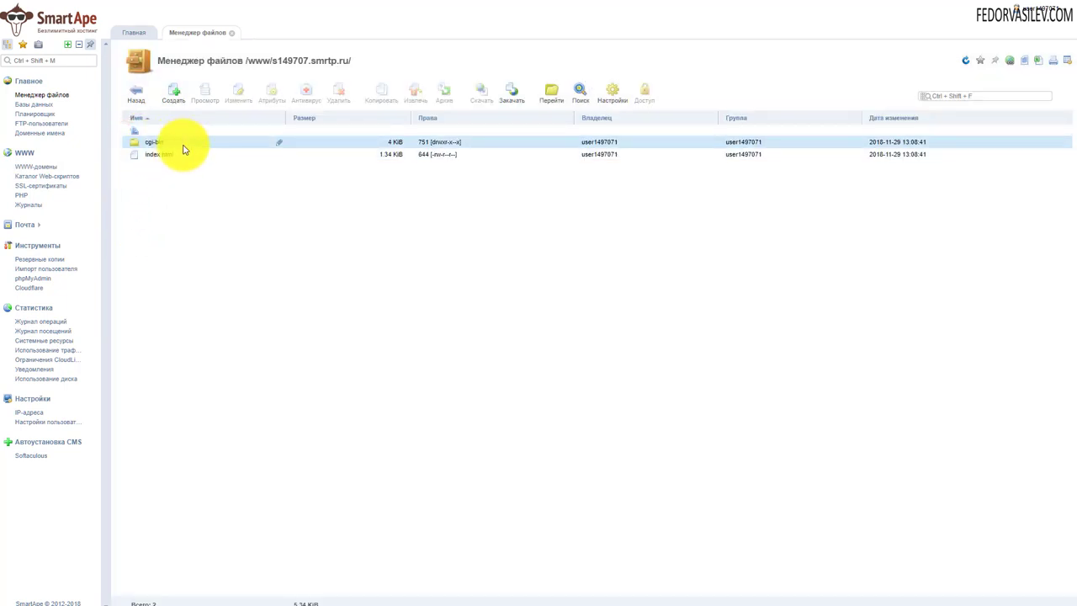
- Delete the cgi-bin folder and the default index file from the site's domain folder
{"action": "left_click", "coordinate": [183, 145]}
{"action": "left_click", "coordinate": [187, 151], "text": "ctrl"}
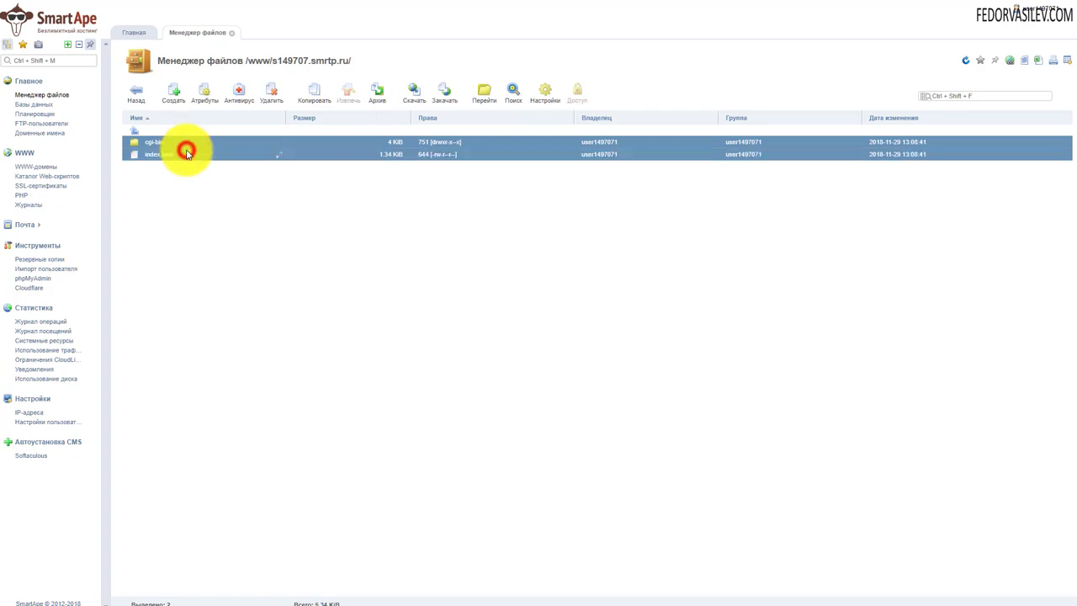
{"action": "left_click", "coordinate": [269, 95]}
{"action": "left_click", "coordinate": [275, 140]}
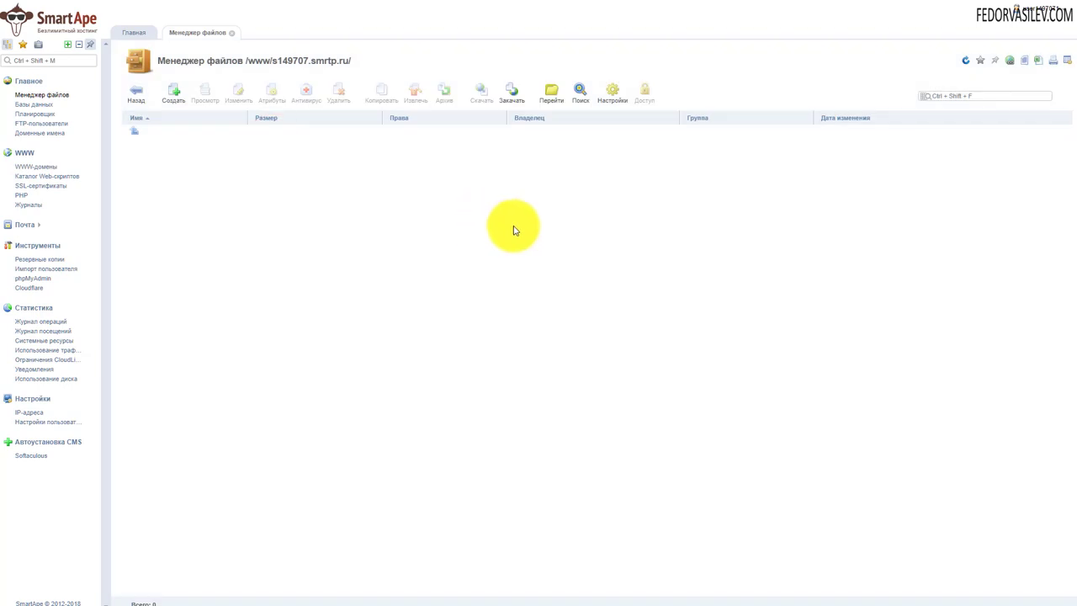
- Upload Joomla_3.9.1-Stable-Full_Package.zip from the local computer to the site's domain folder
{"action": "left_click", "coordinate": [512, 90]}
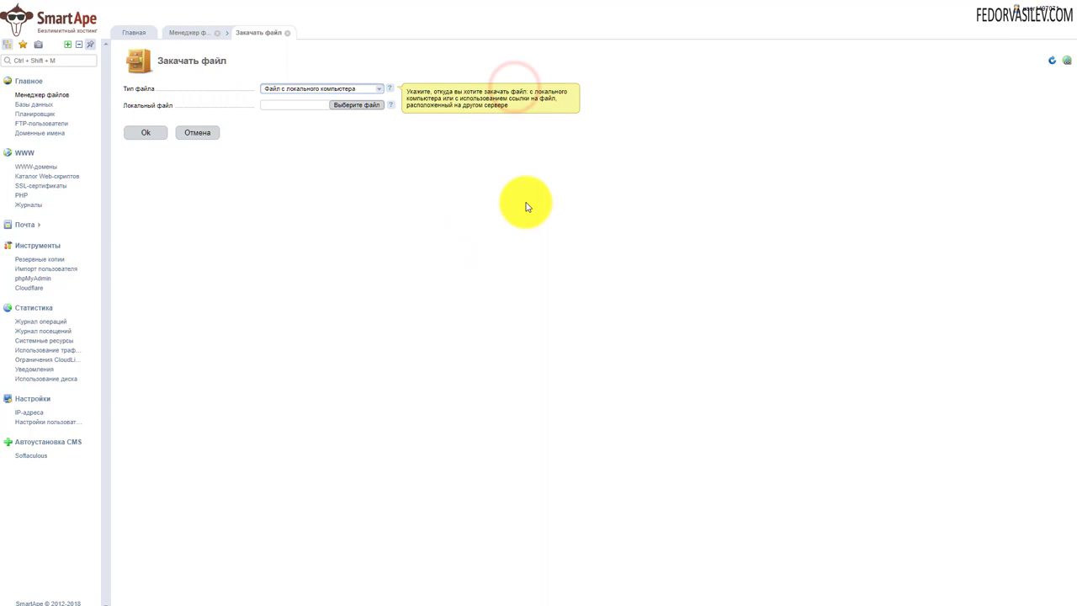
{"action": "left_click", "coordinate": [348, 104]}
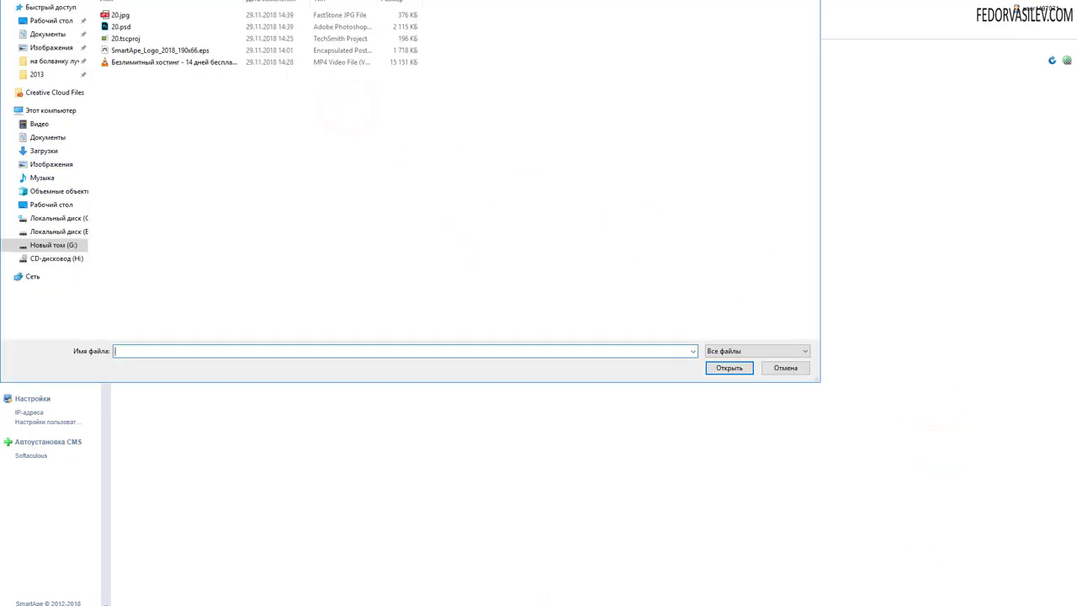
{"action": "left_click", "coordinate": [139, 121]}
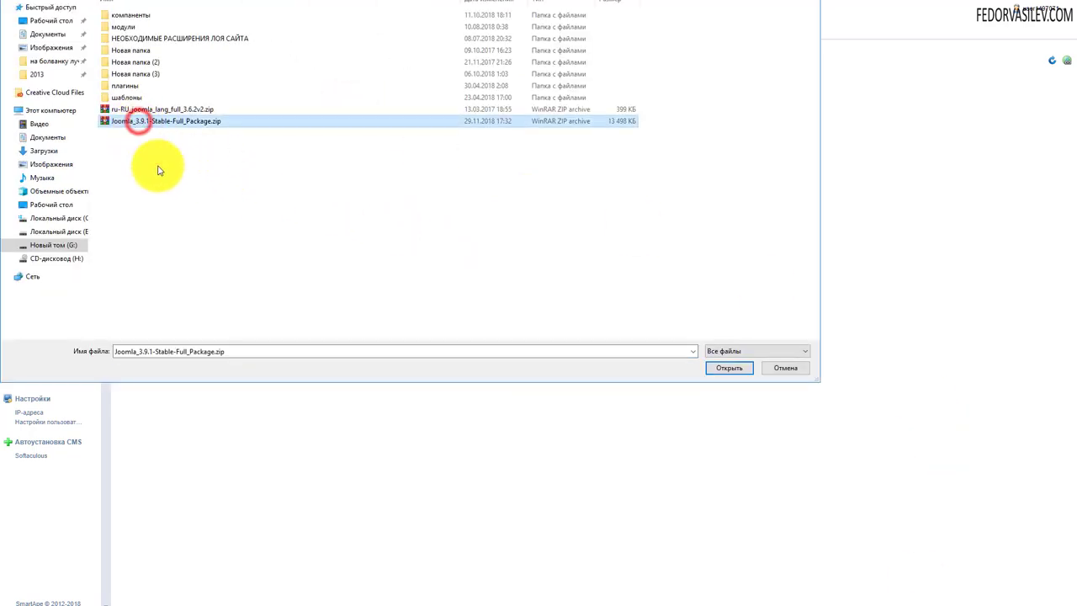
{"action": "left_click", "coordinate": [732, 372]}
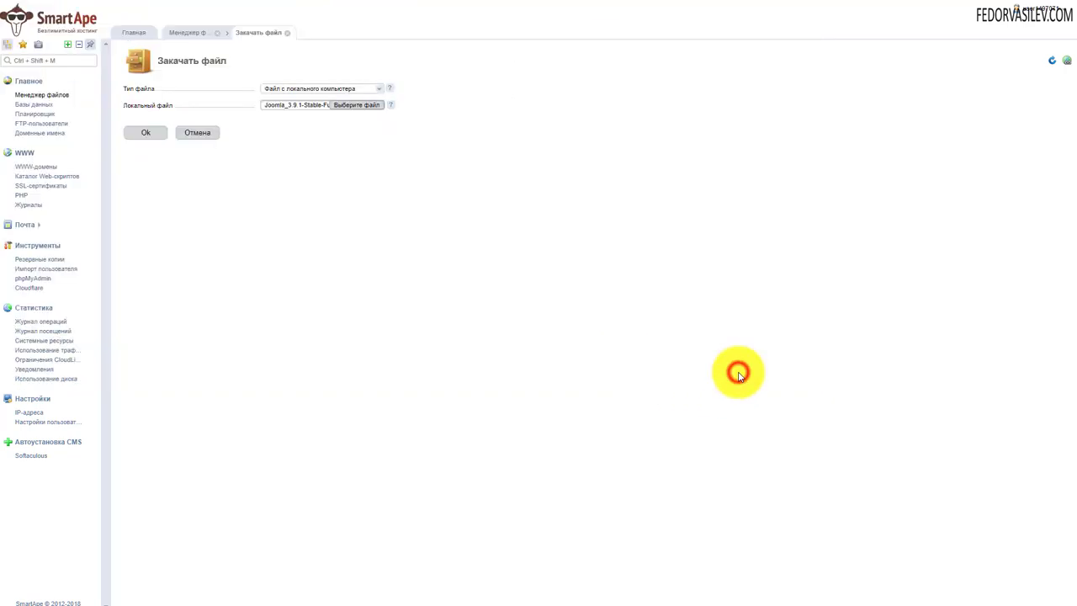
{"action": "left_click", "coordinate": [146, 132]}
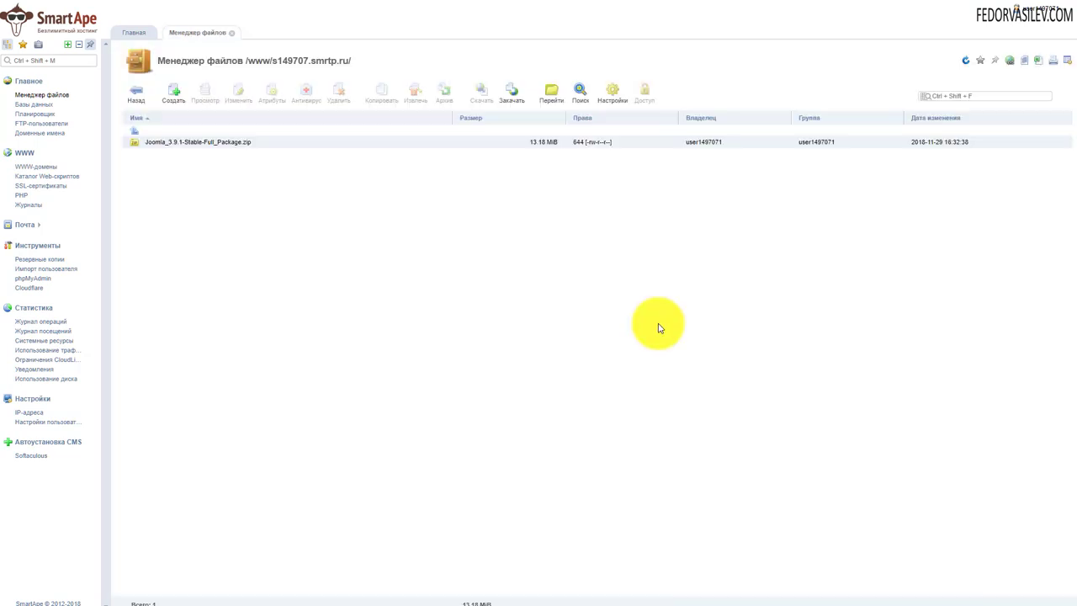
- Extract Joomla_3.9.1-Stable-Full_Package.zip into the site's domain folder
{"action": "left_click", "coordinate": [239, 144]}
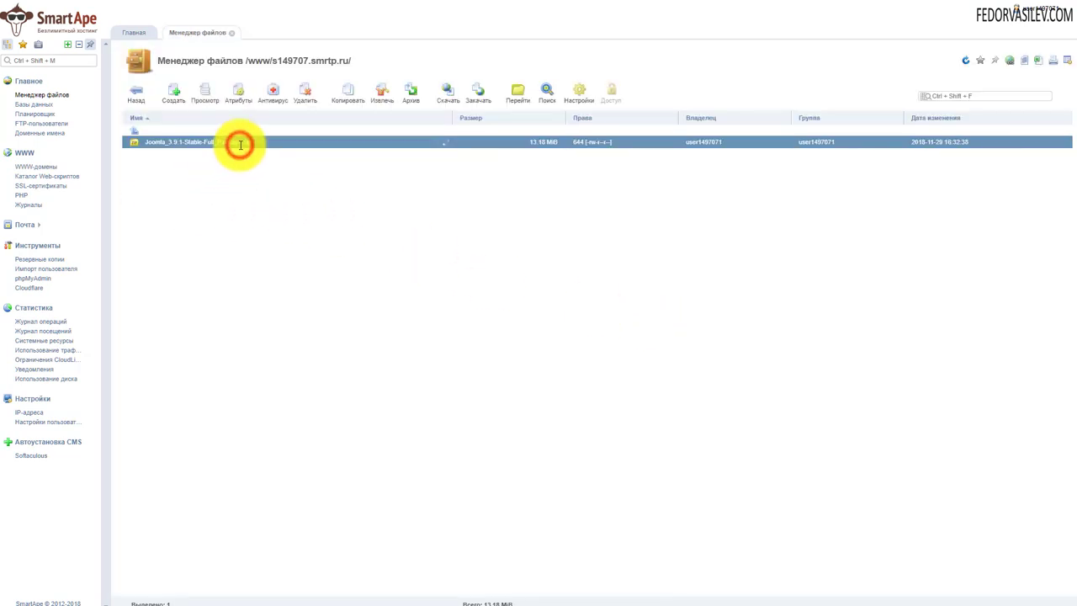
{"action": "left_click", "coordinate": [378, 95]}
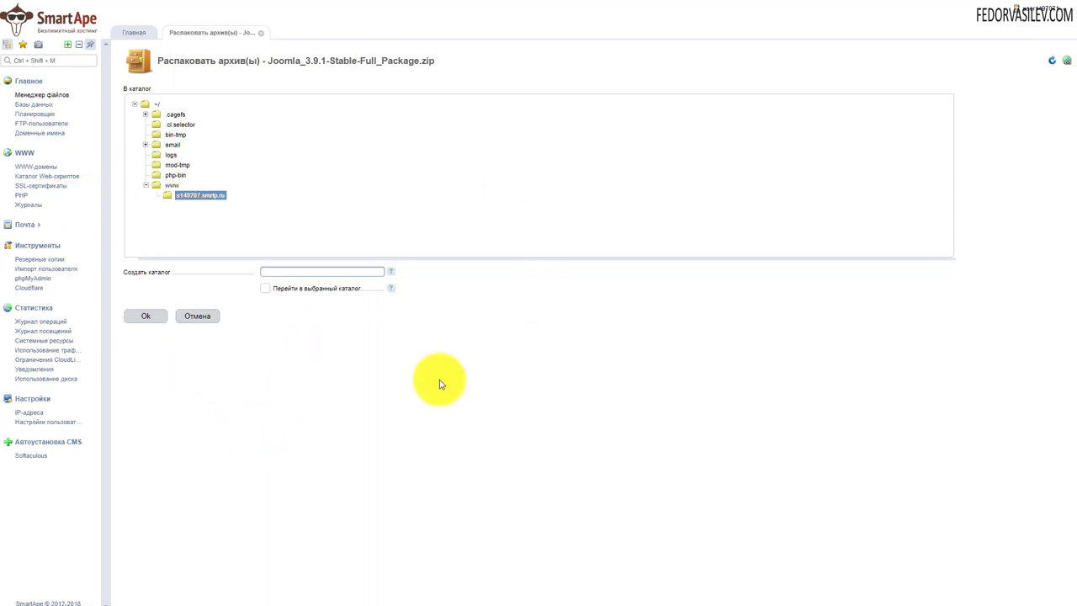
{"action": "left_click", "coordinate": [143, 317]}
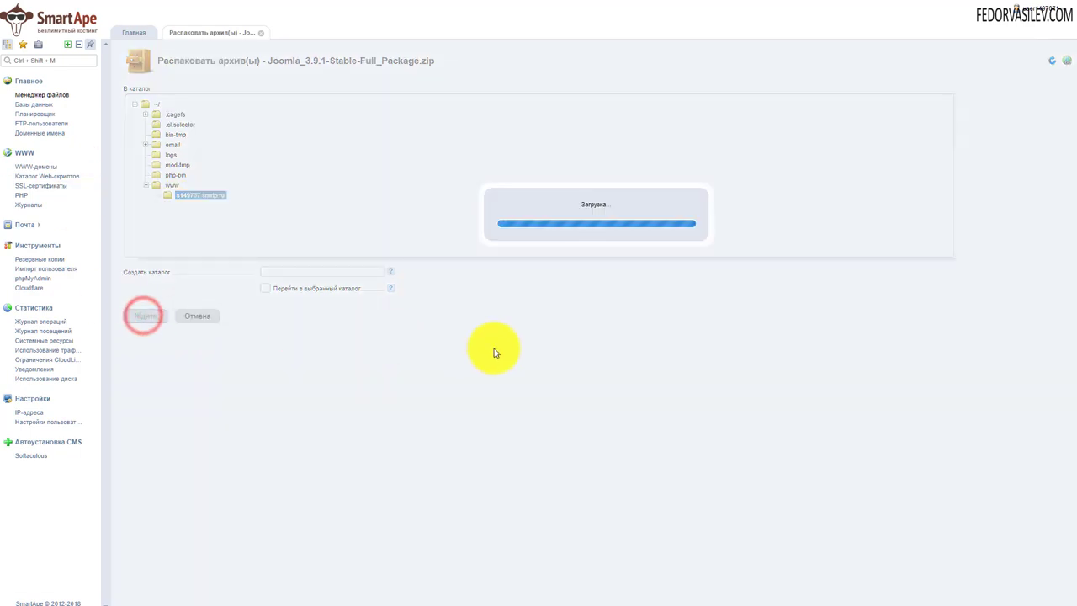
{"action": "left_click_drag", "start_coordinate": [360, 60], "coordinate": [178, 59]}
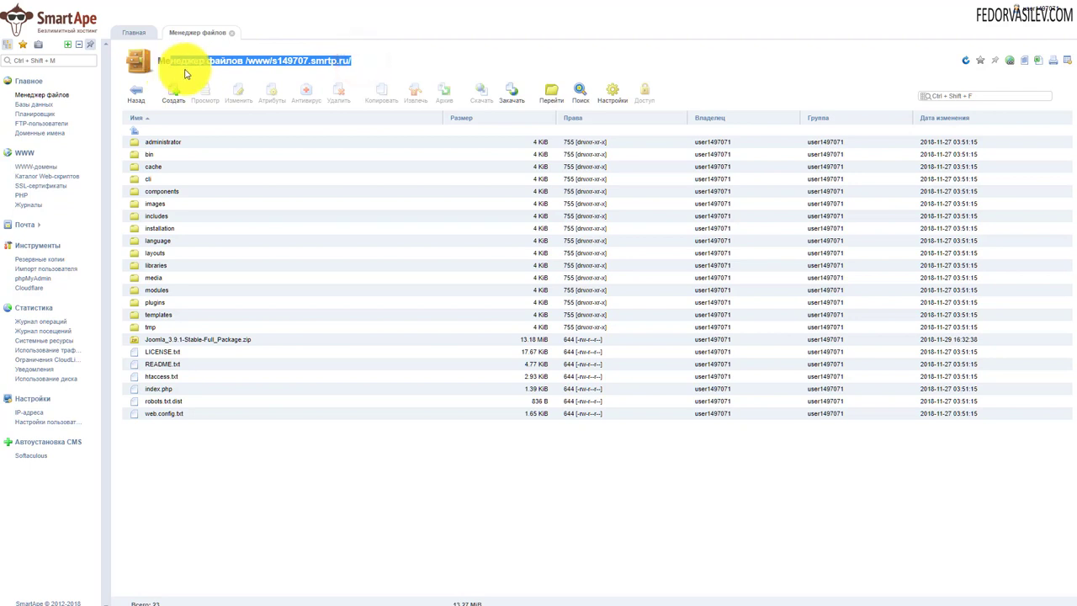
{"action": "left_click", "coordinate": [389, 59]}
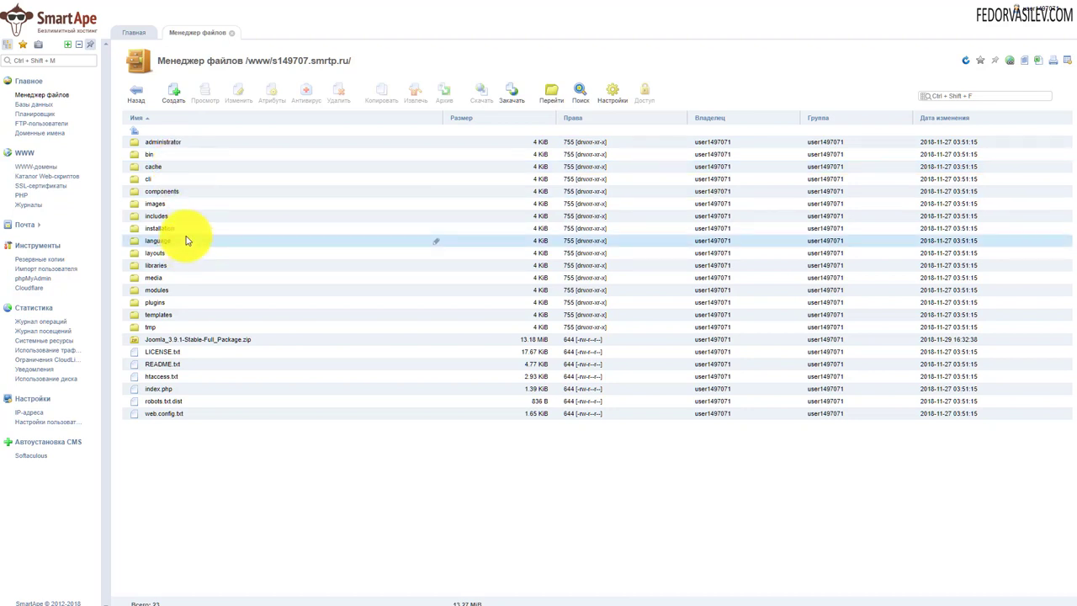
- Delete the Joomla_3.9.1-Stable-Full_Package.zip archive from the site's domain folder
{"action": "left_click", "coordinate": [213, 338]}
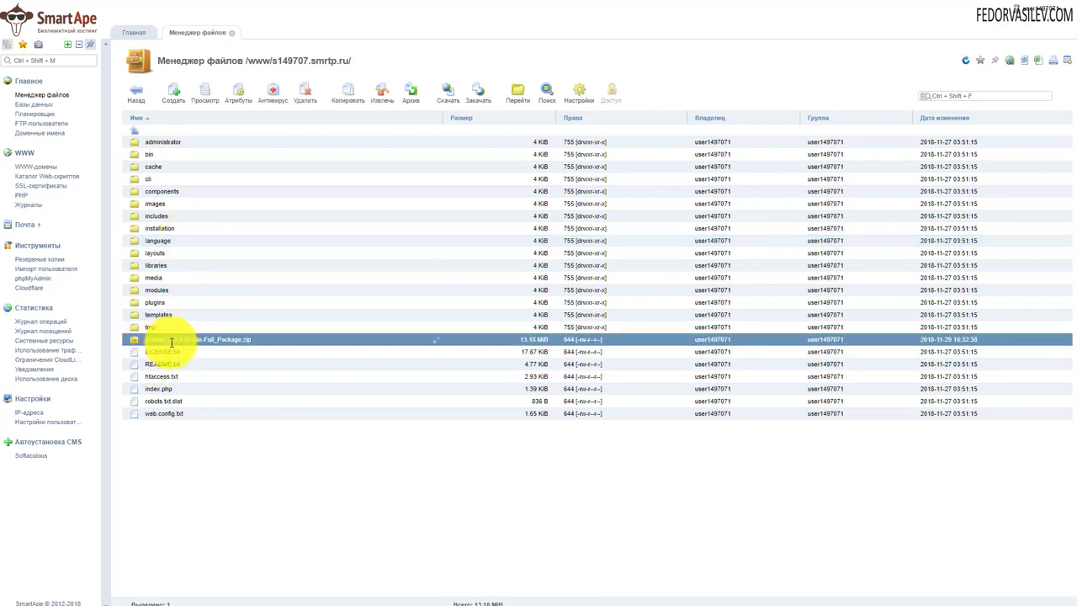
{"action": "left_click", "coordinate": [307, 99]}
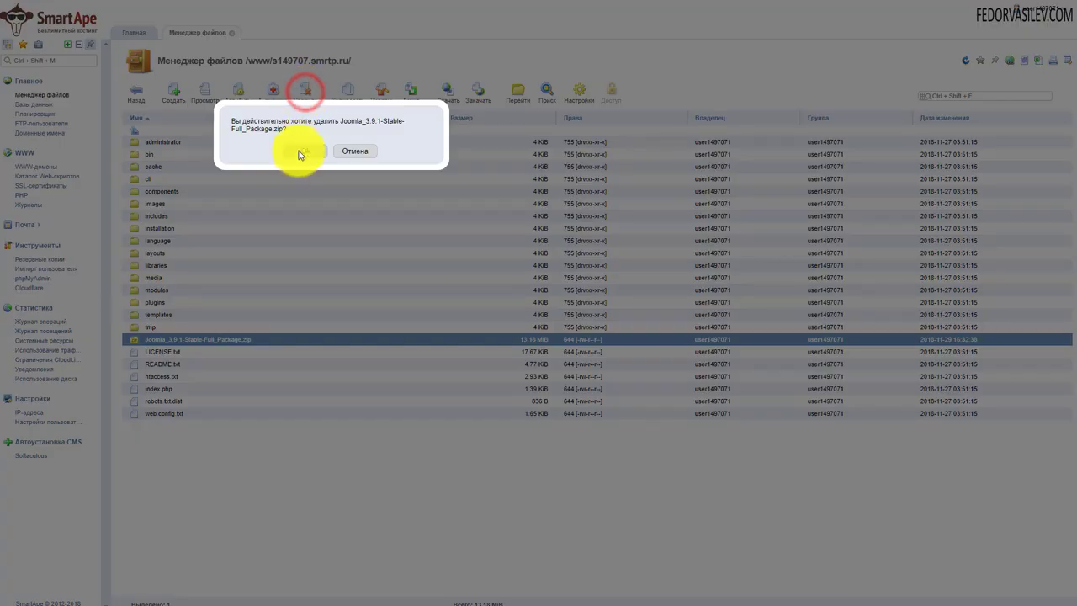
{"action": "left_click", "coordinate": [296, 150]}
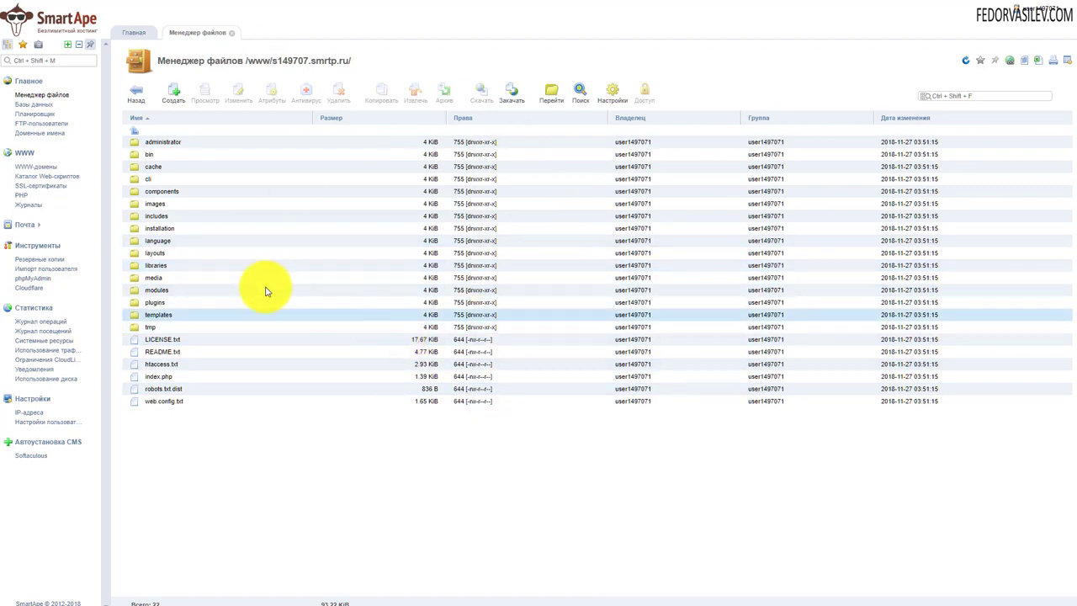
- Start a new database and enter its name and the name of the new database user
{"action": "left_click", "coordinate": [37, 107]}
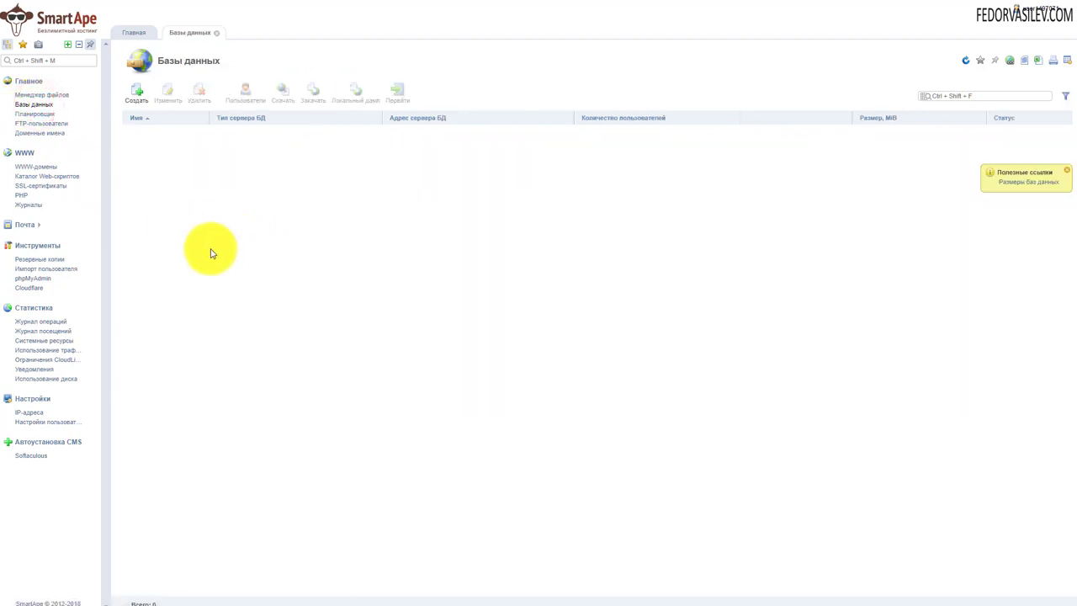
{"action": "left_click", "coordinate": [137, 99]}
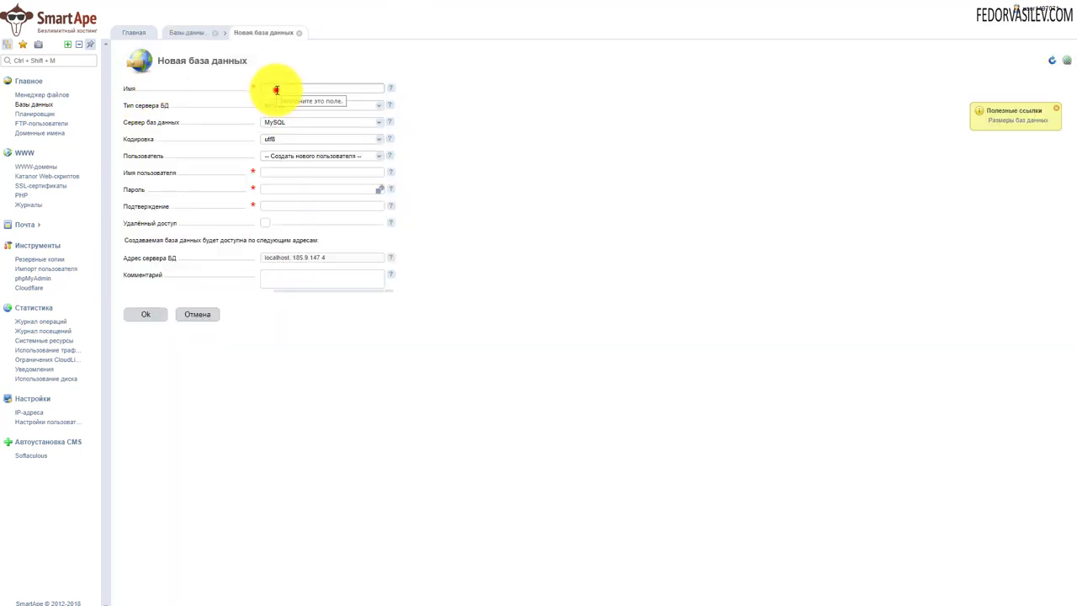
{"action": "left_click", "coordinate": [276, 88]}
{"action": "type", "text": "fedor"}
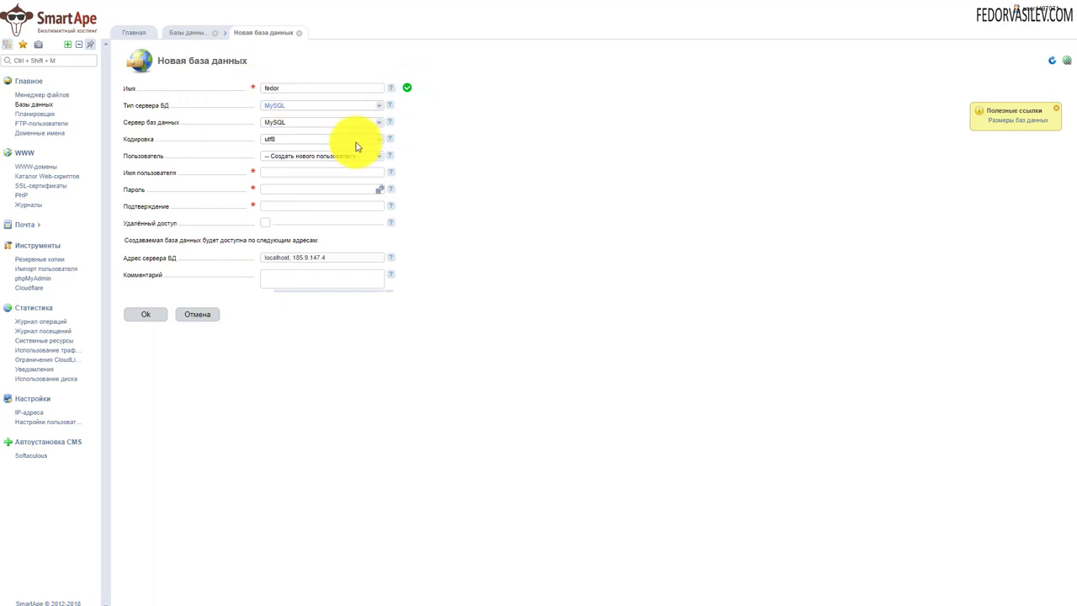
{"action": "left_click", "coordinate": [269, 172]}
{"action": "left_click", "coordinate": [270, 172]}
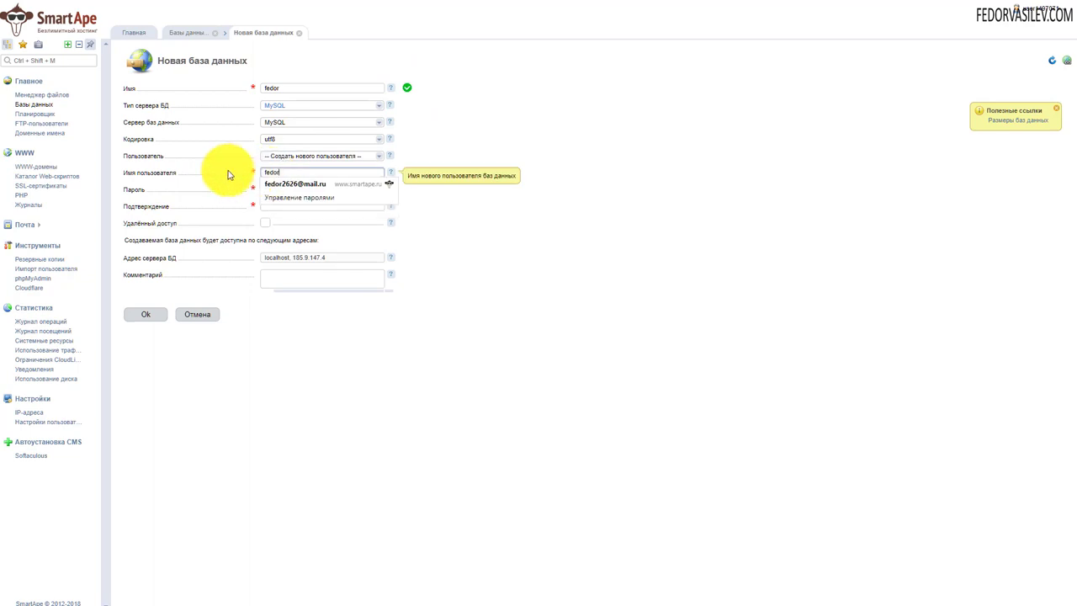
{"action": "left_click", "coordinate": [362, 367]}
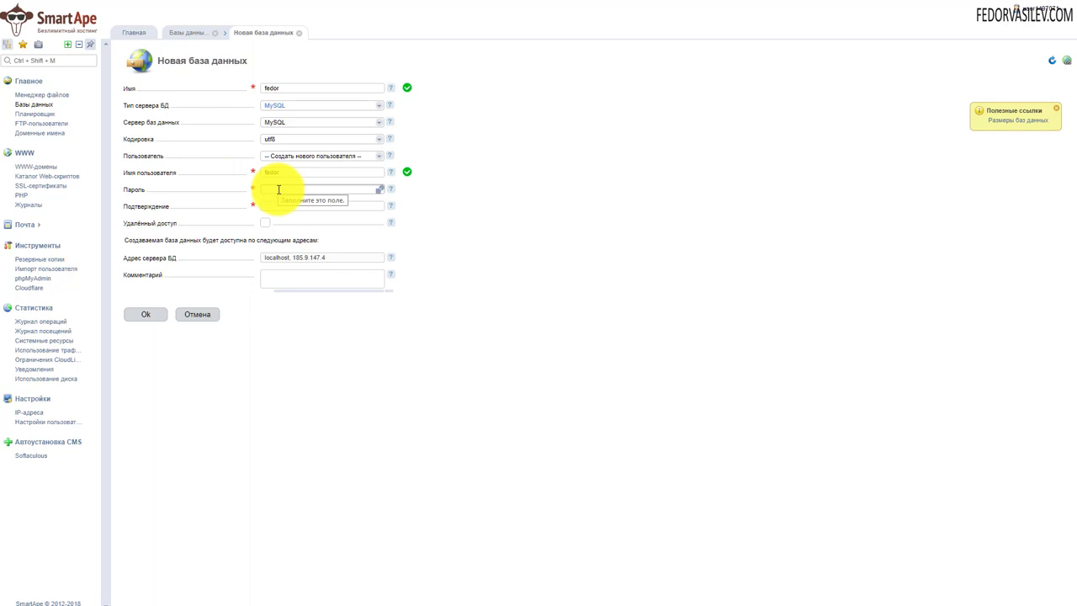
- Enter and confirm the new database user's password and create the database
{"action": "left_click", "coordinate": [279, 189]}
{"action": "key", "text": "ctrl+v"}
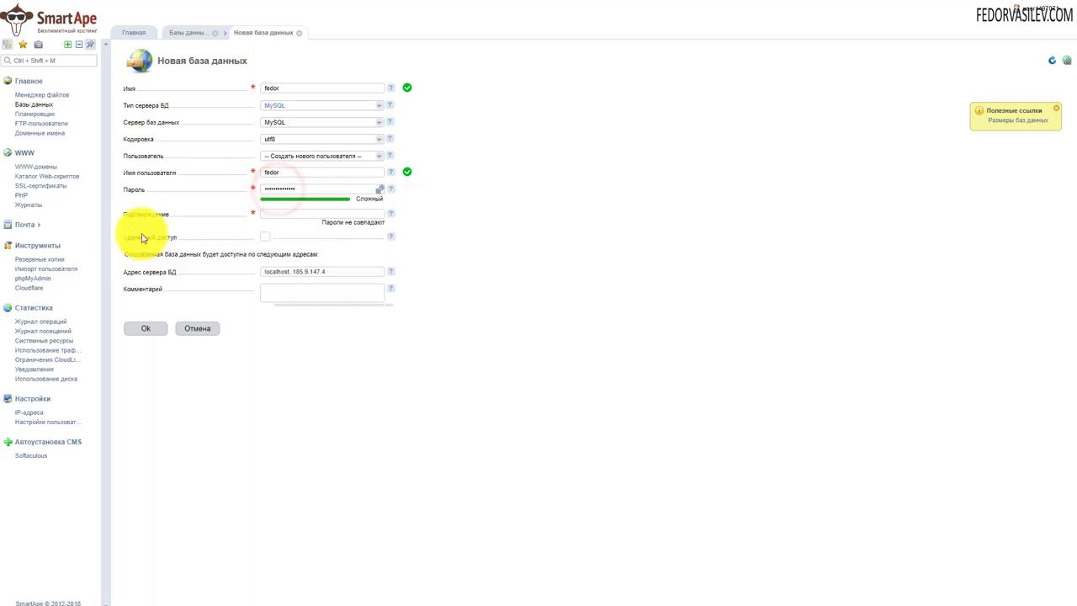
{"action": "left_click", "coordinate": [304, 216]}
{"action": "key", "text": "ctrl+v"}
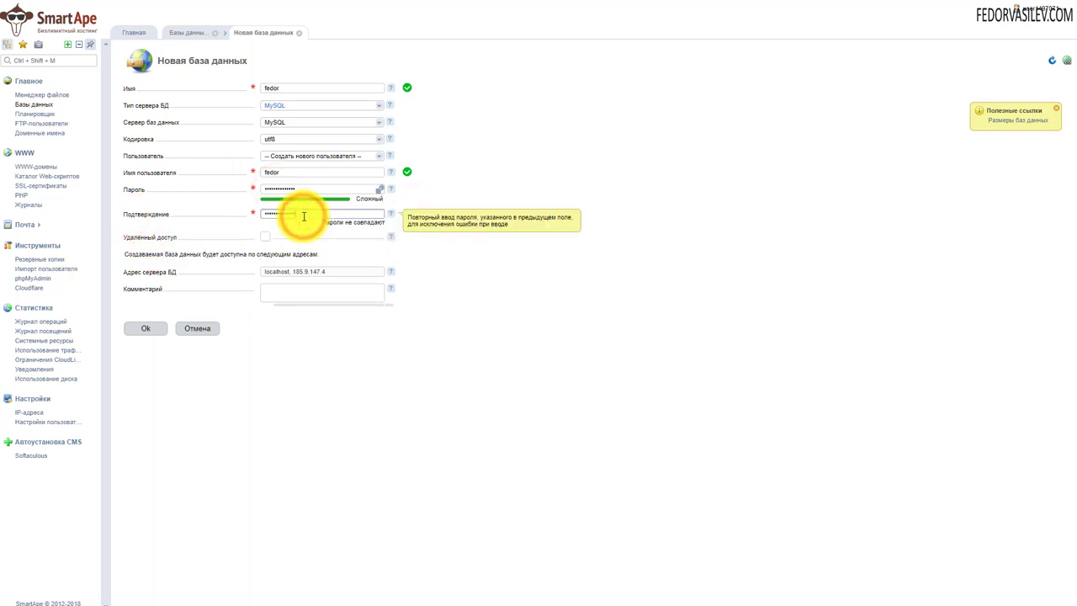
{"action": "left_click", "coordinate": [539, 359]}
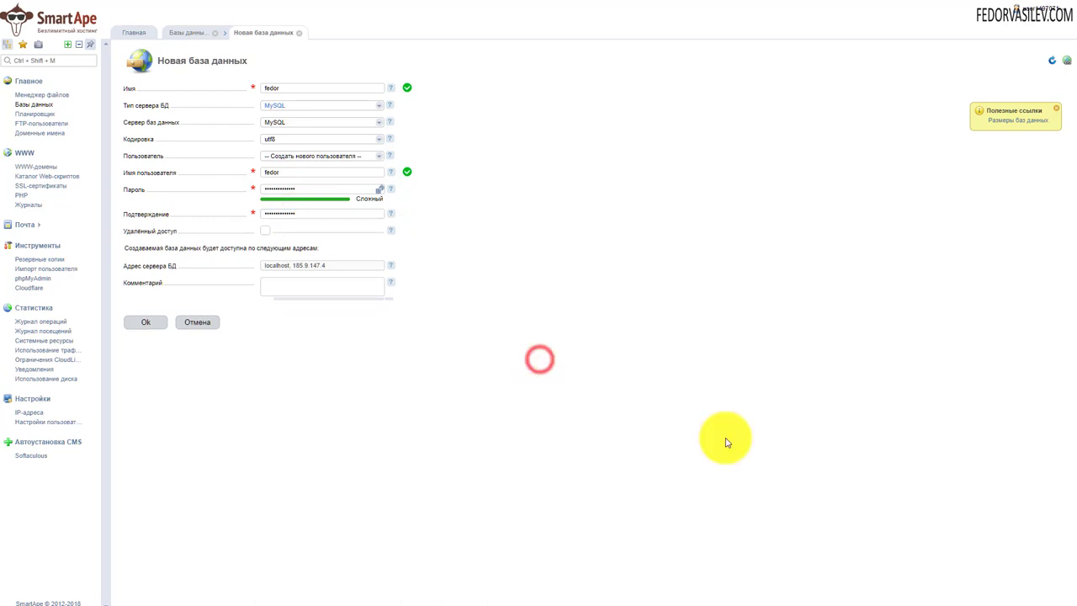
{"action": "left_click", "coordinate": [145, 321]}
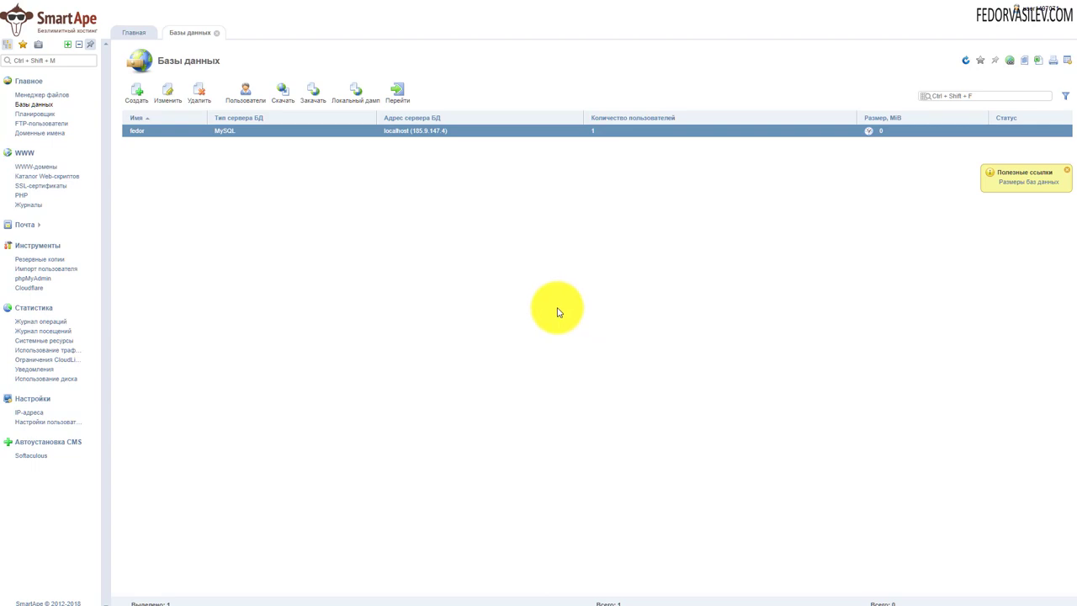
- Copy the site's domain name from the root directory entry in the WWW domains list
{"action": "left_click", "coordinate": [47, 167]}
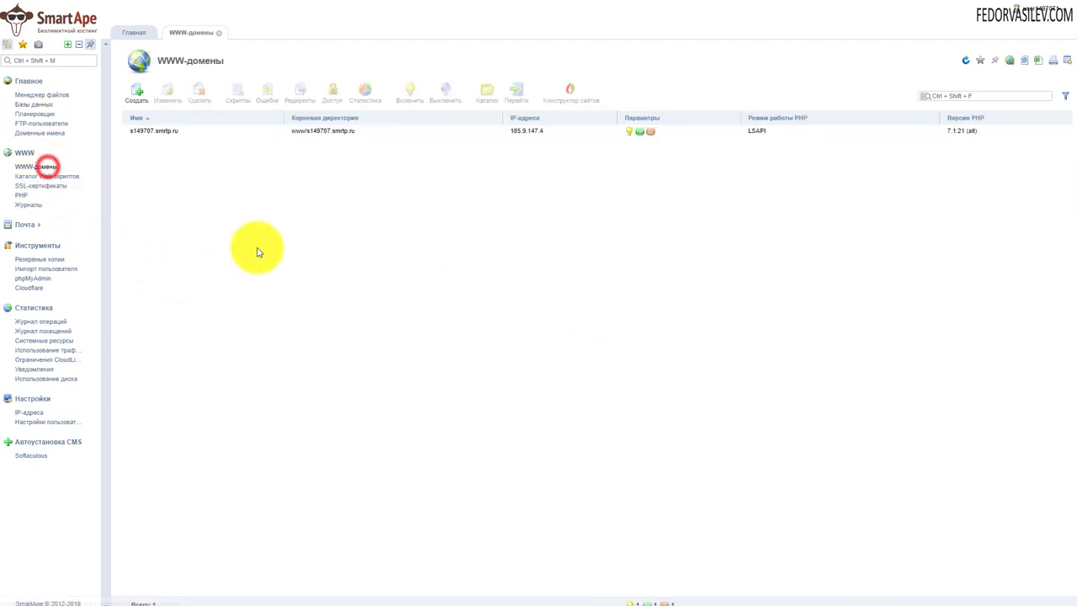
{"action": "double_click", "coordinate": [317, 133]}
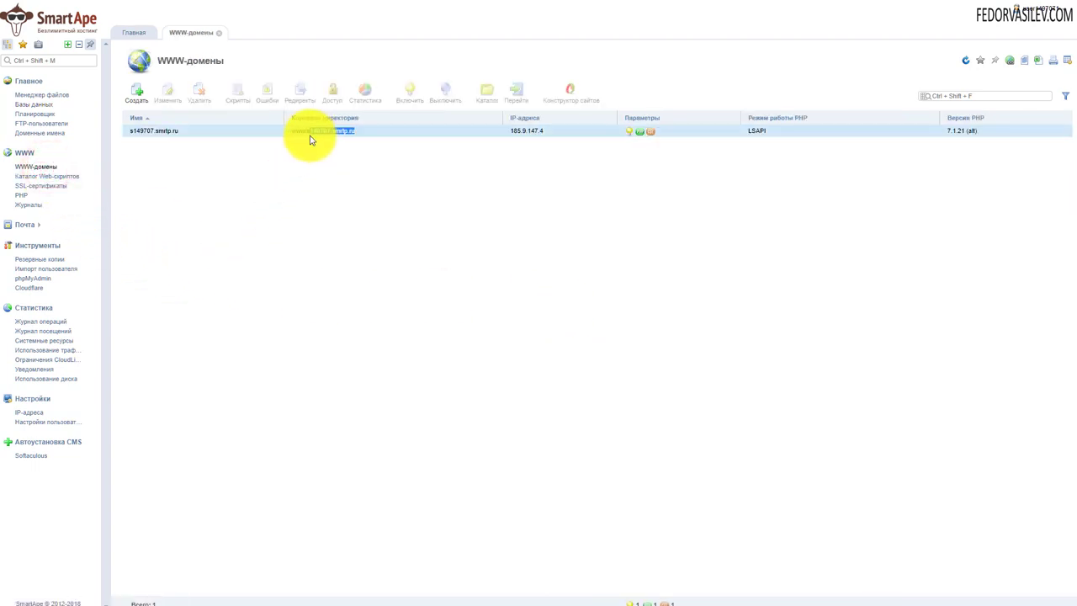
{"action": "double_click", "coordinate": [312, 132]}
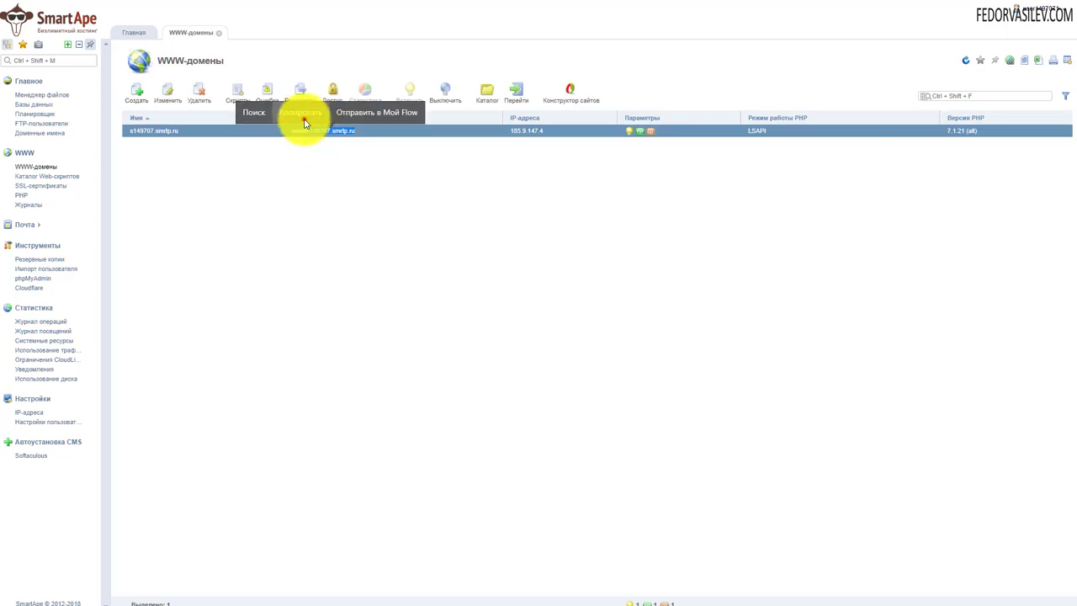
{"action": "left_click", "coordinate": [303, 115]}
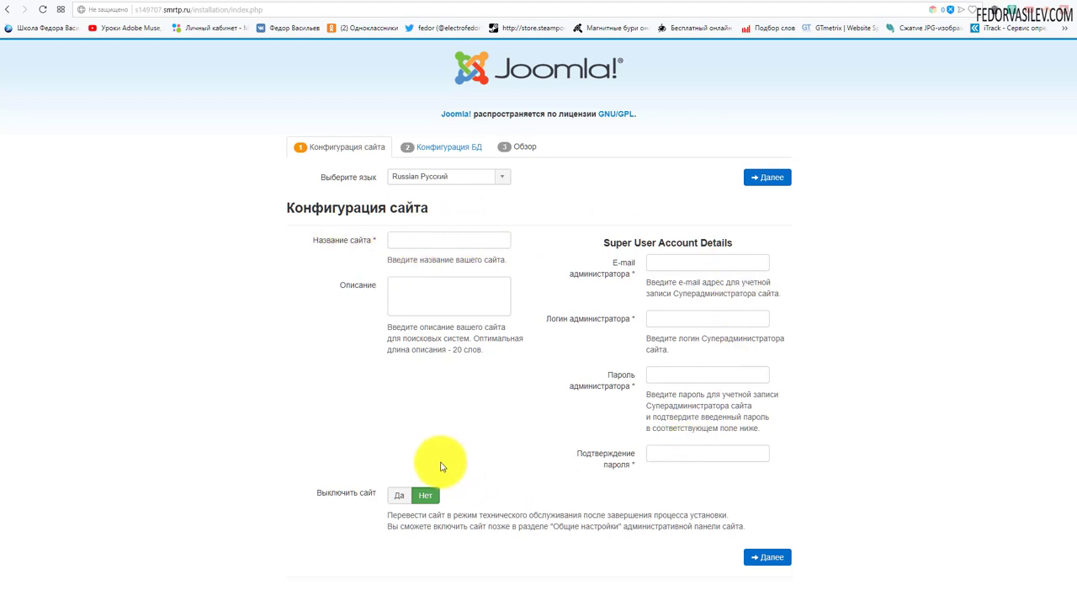
- Set the site name to "демо" in the Joomla installer and fill in the administrator's e-mail
{"action": "left_click", "coordinate": [431, 239]}
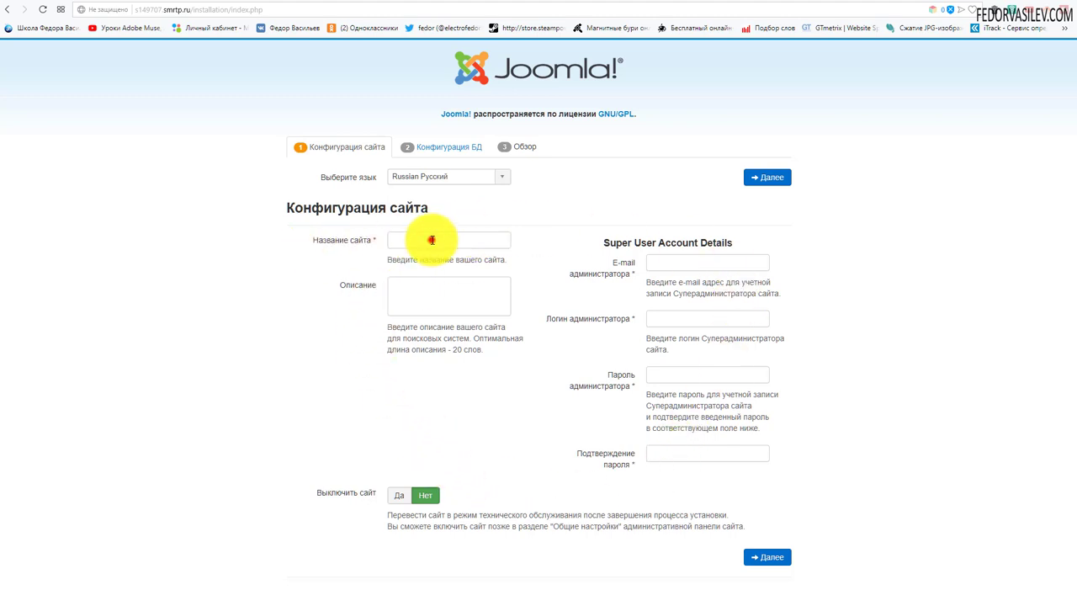
{"action": "left_click", "coordinate": [400, 255]}
{"action": "left_click", "coordinate": [428, 298]}
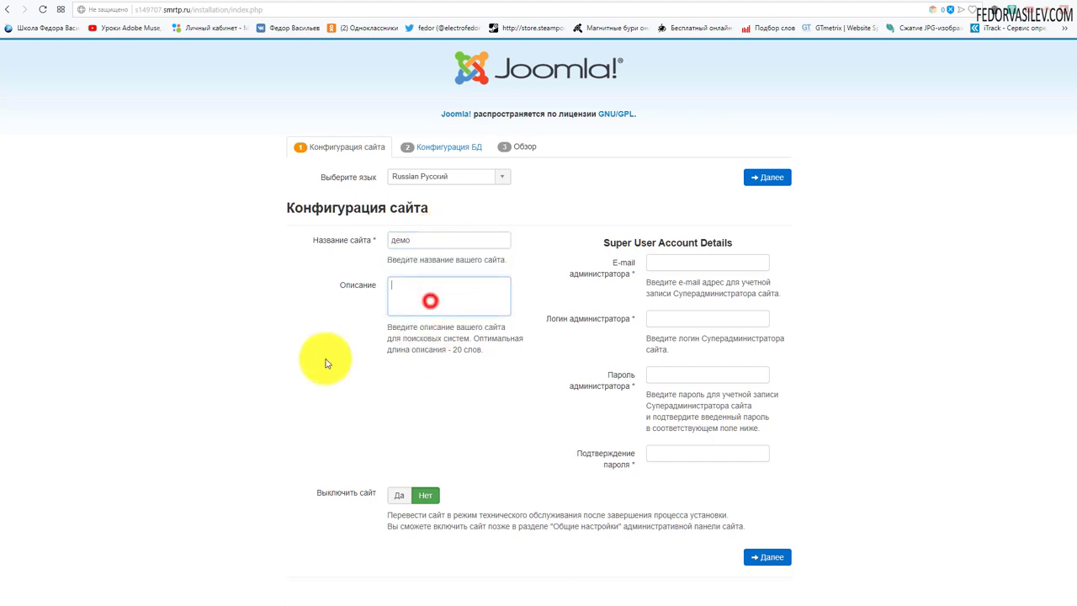
{"action": "left_click", "coordinate": [673, 263]}
{"action": "left_click", "coordinate": [664, 282]}
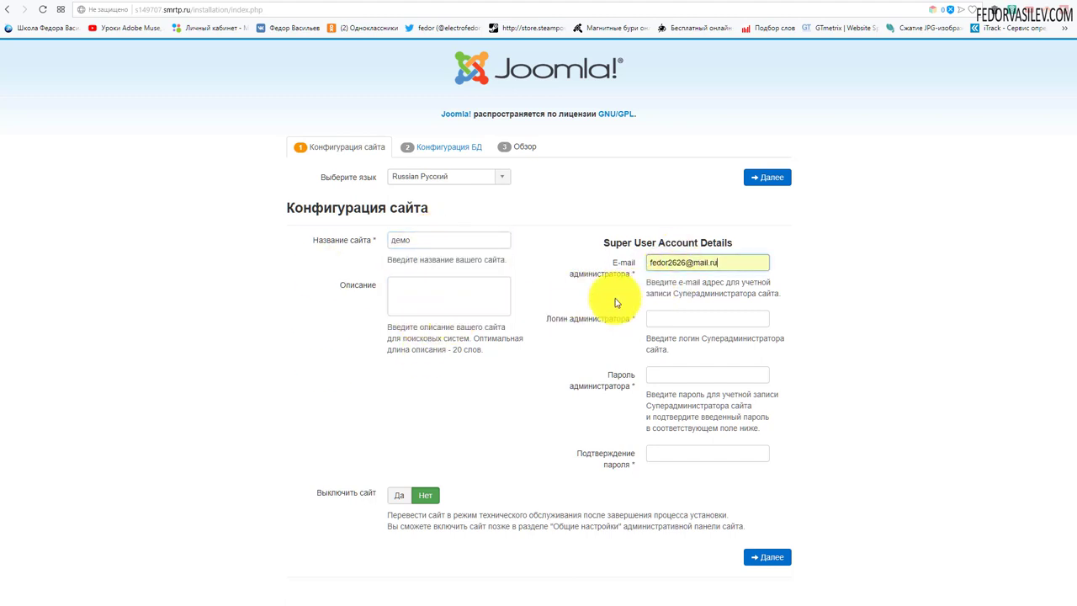
- Set the administrator login to admin, enter and confirm the administrator's password, and continue to the database configuration
{"action": "left_click", "coordinate": [677, 318]}
{"action": "left_click", "coordinate": [661, 347]}
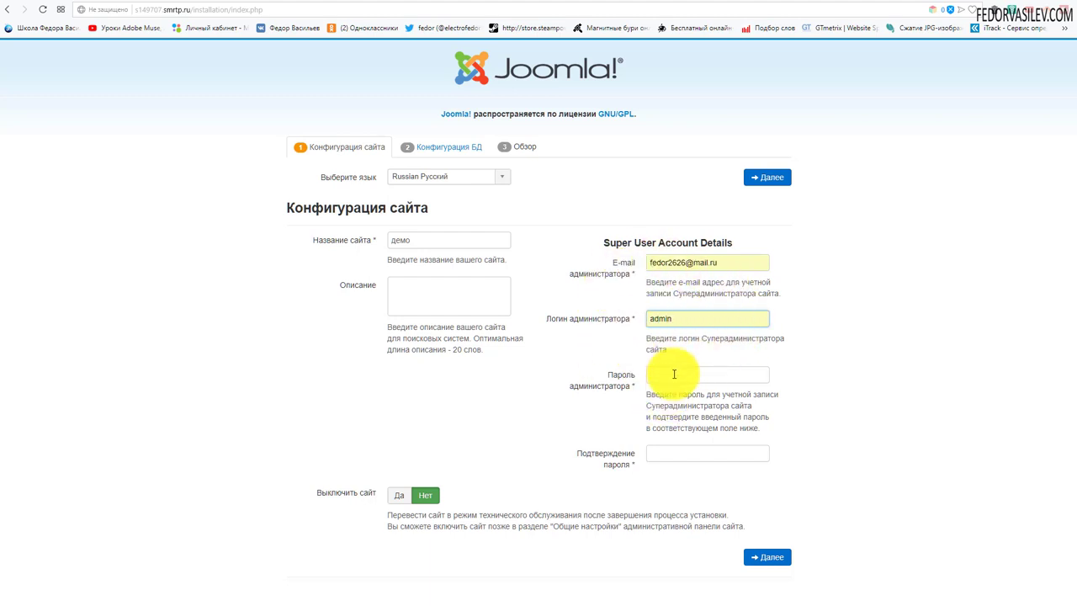
{"action": "type", "text": "••••••"}
{"action": "left_click", "coordinate": [665, 454]}
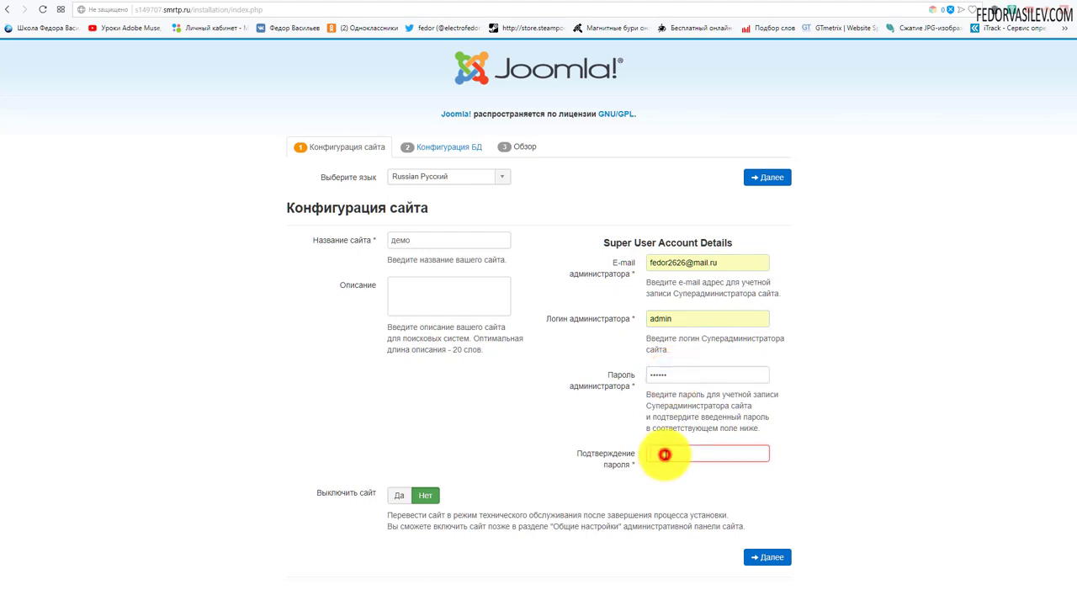
{"action": "type", "text": "••••••"}
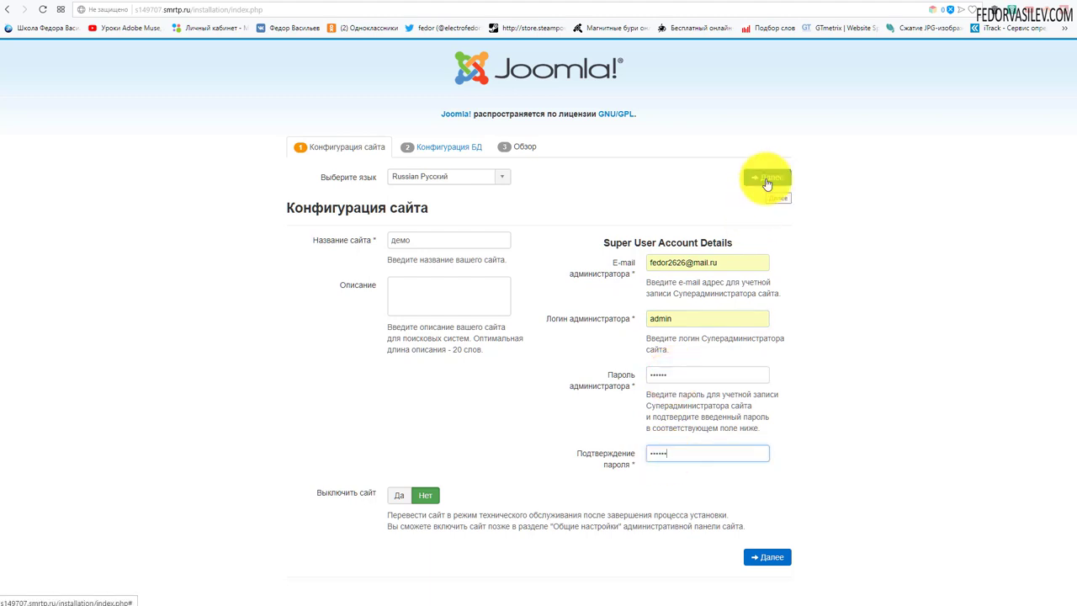
{"action": "left_click", "coordinate": [769, 178]}
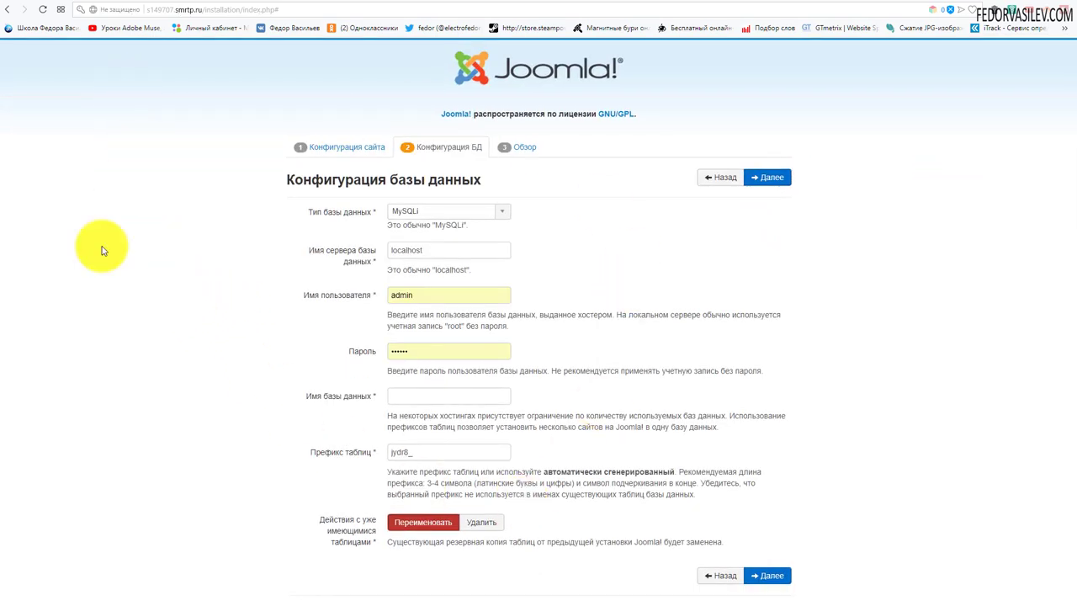
- Switch to the SmartApe hosting panel and copy the database's name from the database list
{"action": "left_click", "coordinate": [112, 2]}
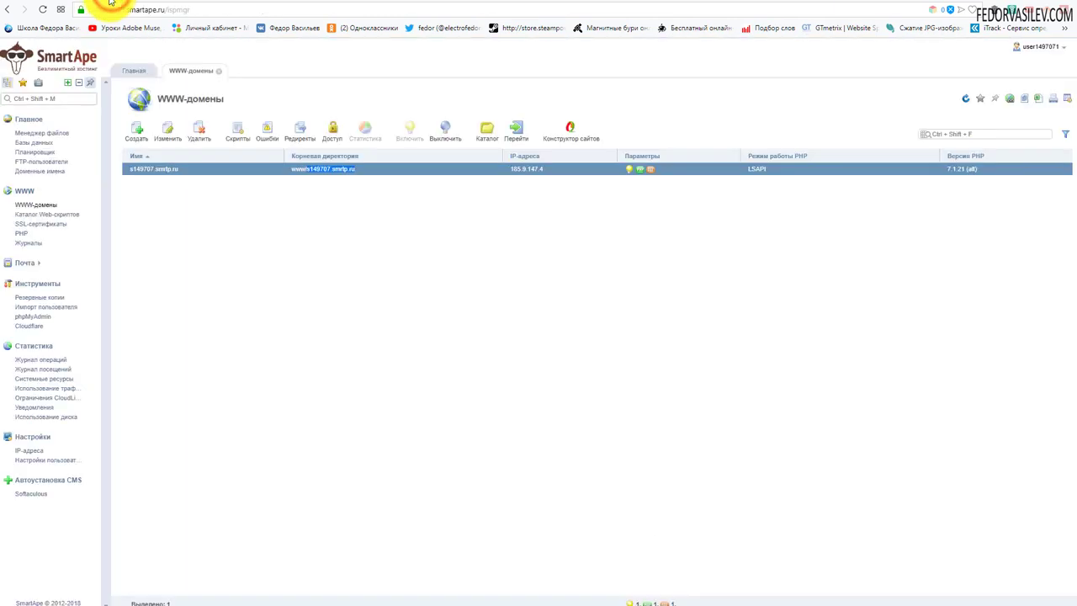
{"action": "left_click", "coordinate": [40, 142]}
{"action": "left_click", "coordinate": [142, 170]}
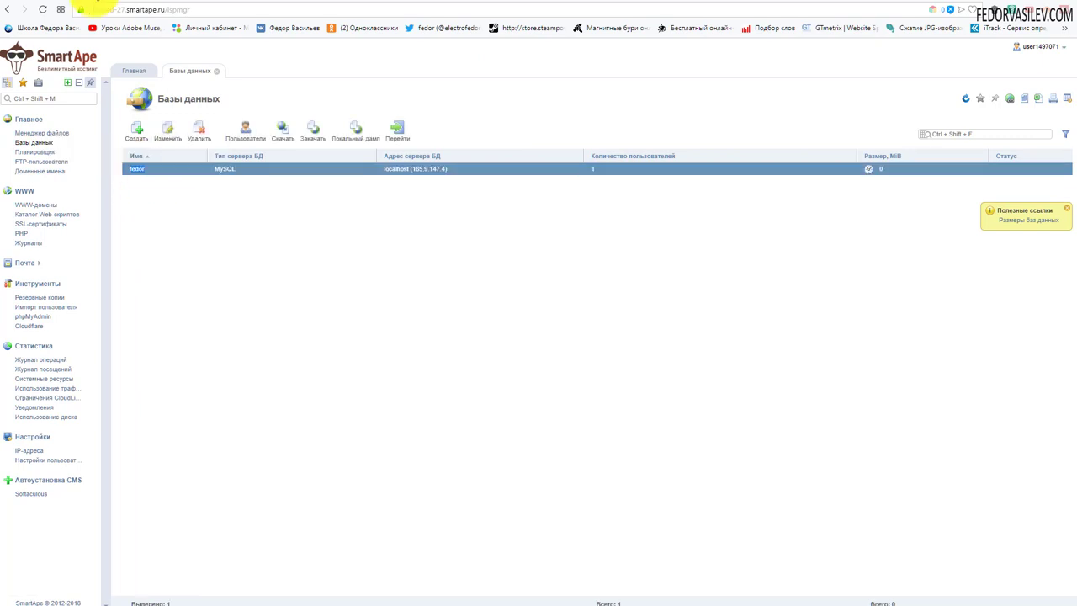
- Return to the Joomla installer and fill in the database user name and the database name
{"action": "left_click", "coordinate": [144, 3]}
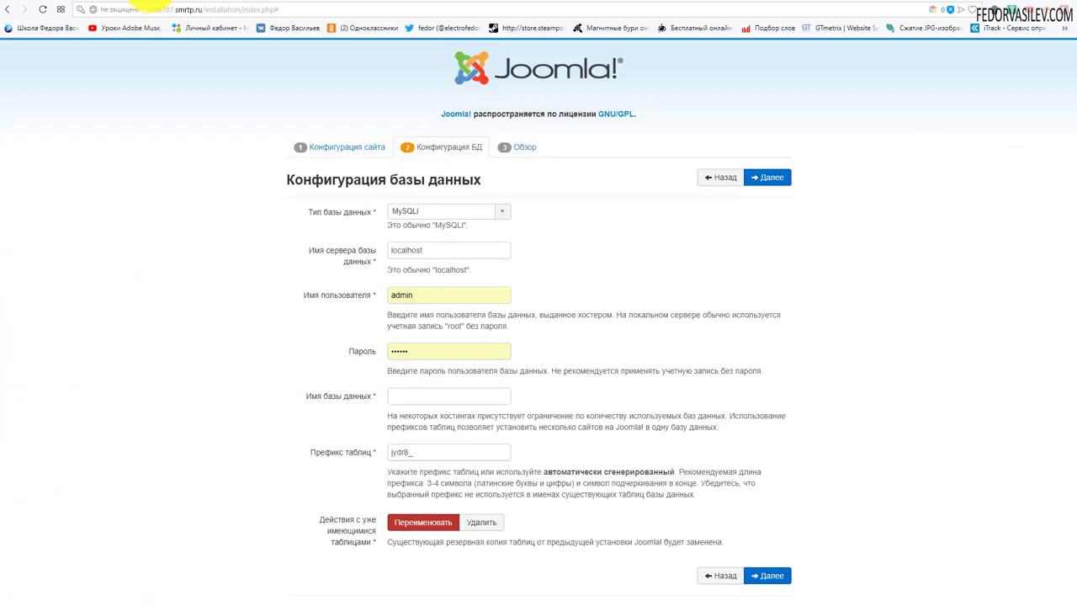
{"action": "double_click", "coordinate": [420, 295]}
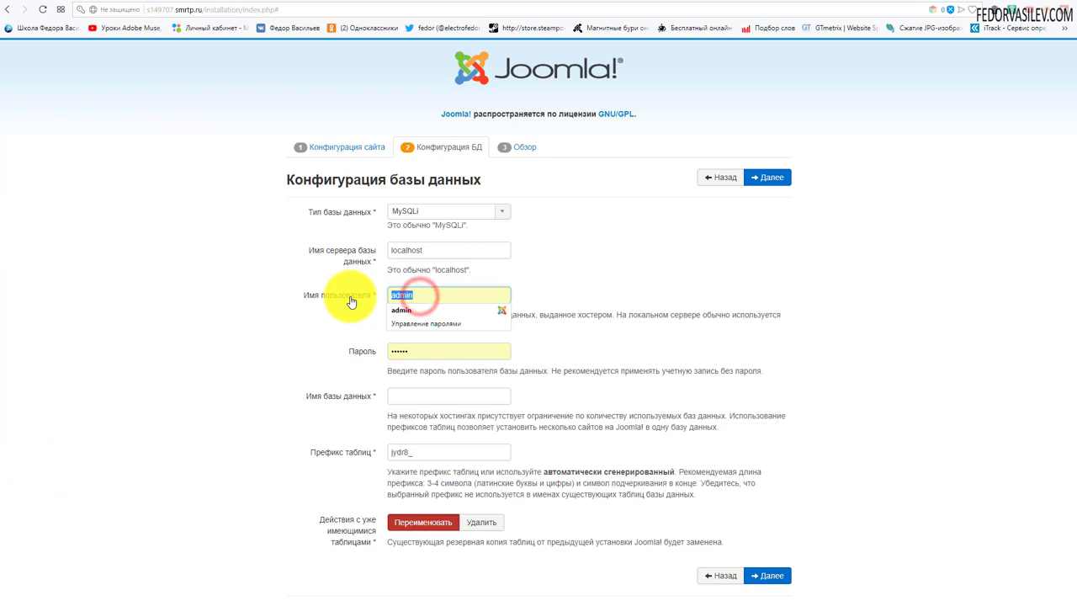
{"action": "type", "text": "fedor"}
{"action": "left_click", "coordinate": [596, 264]}
{"action": "left_click", "coordinate": [401, 391]}
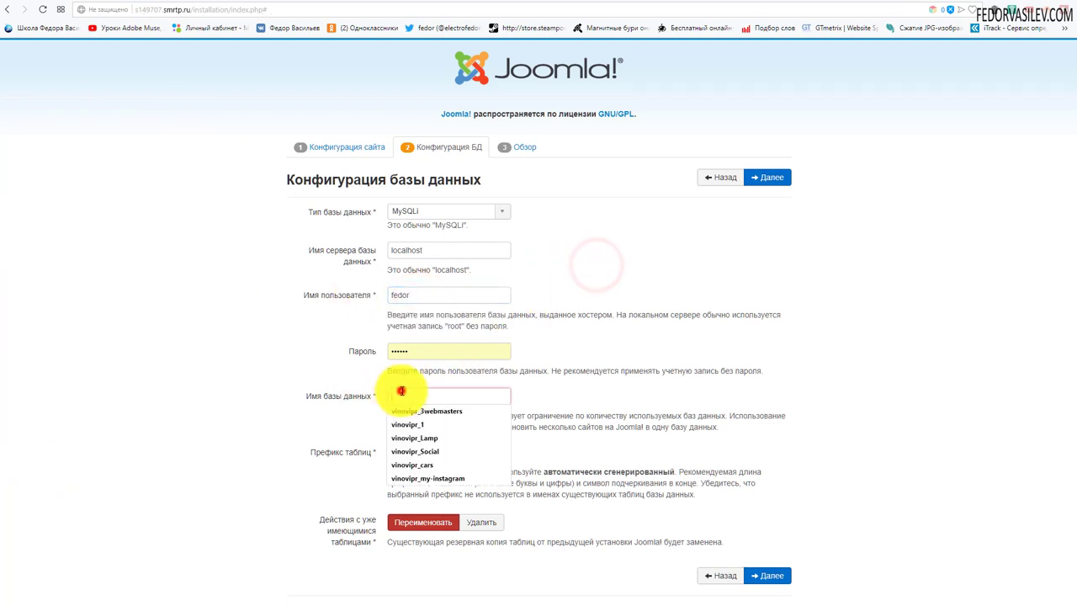
{"action": "type", "text": "fedor"}
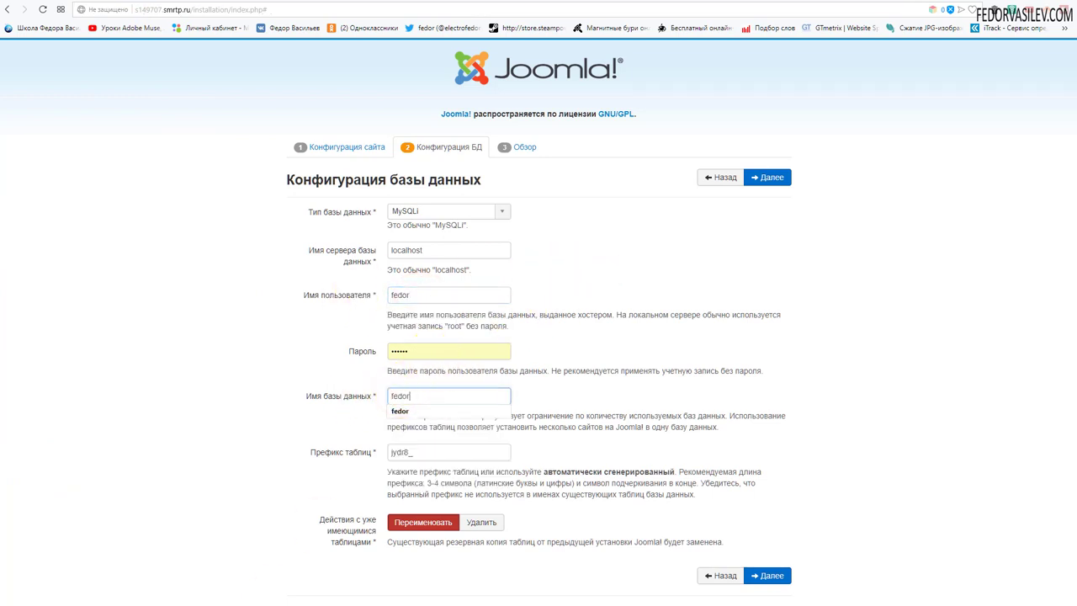
- Paste the database user's password into the database configuration and continue to the installation overview
{"action": "left_click", "coordinate": [420, 350]}
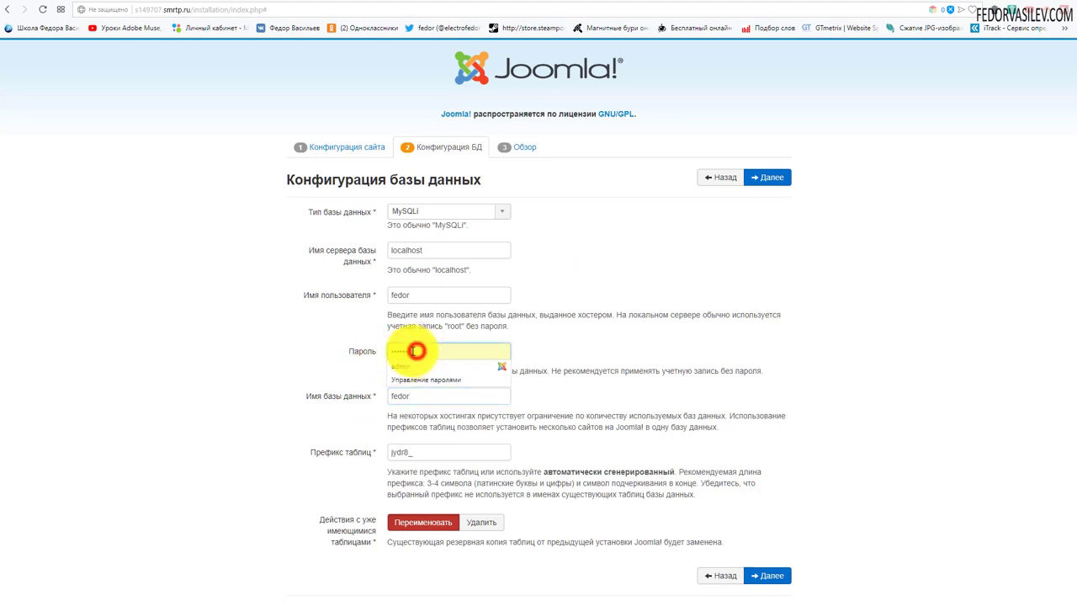
{"action": "key", "text": "ctrl+v"}
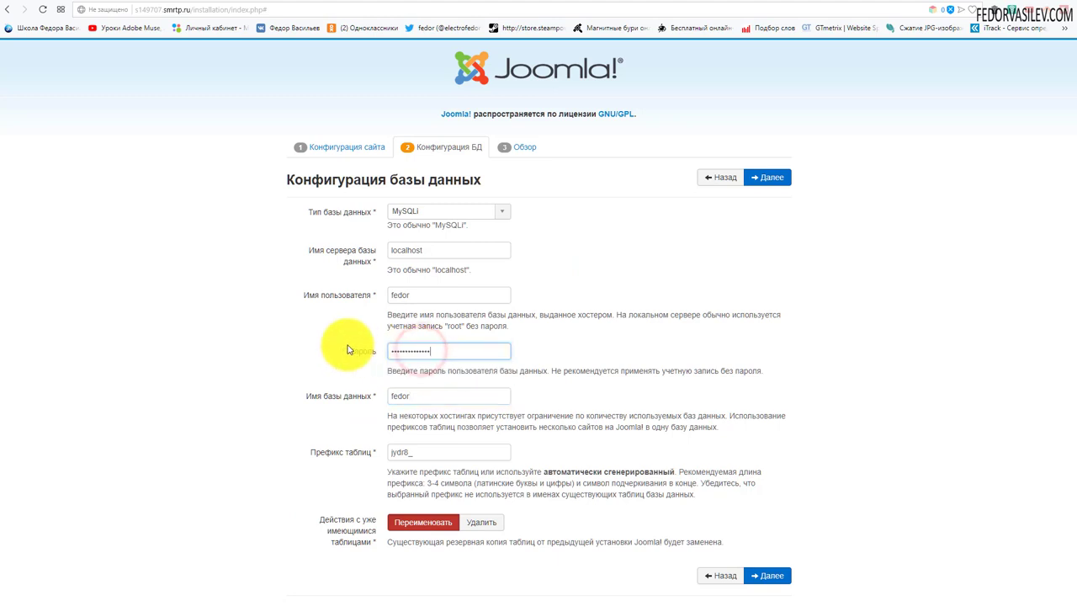
{"action": "left_click", "coordinate": [272, 337]}
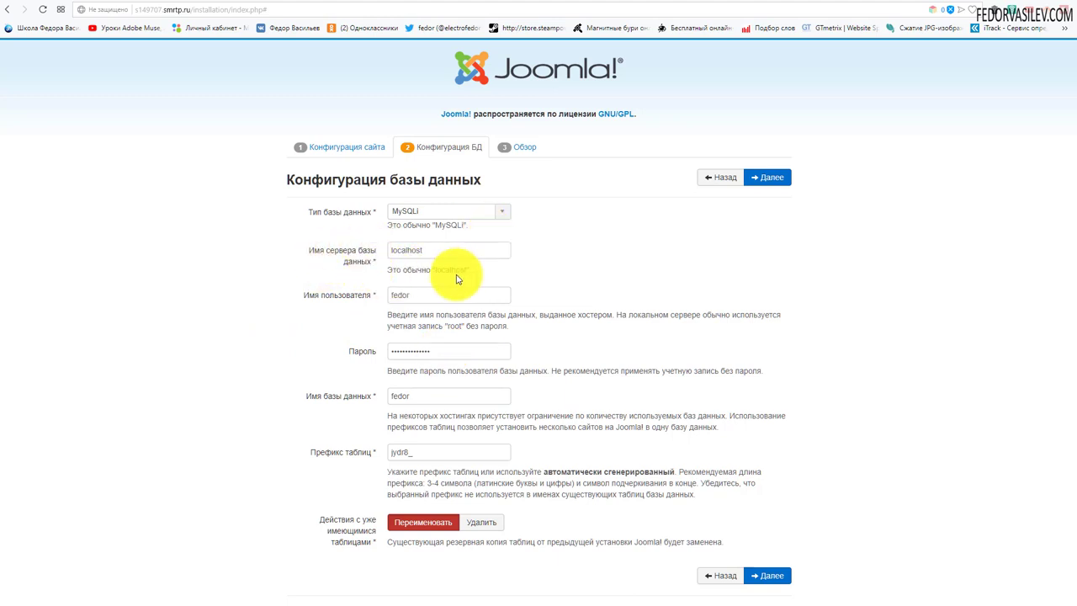
{"action": "left_click", "coordinate": [764, 177]}
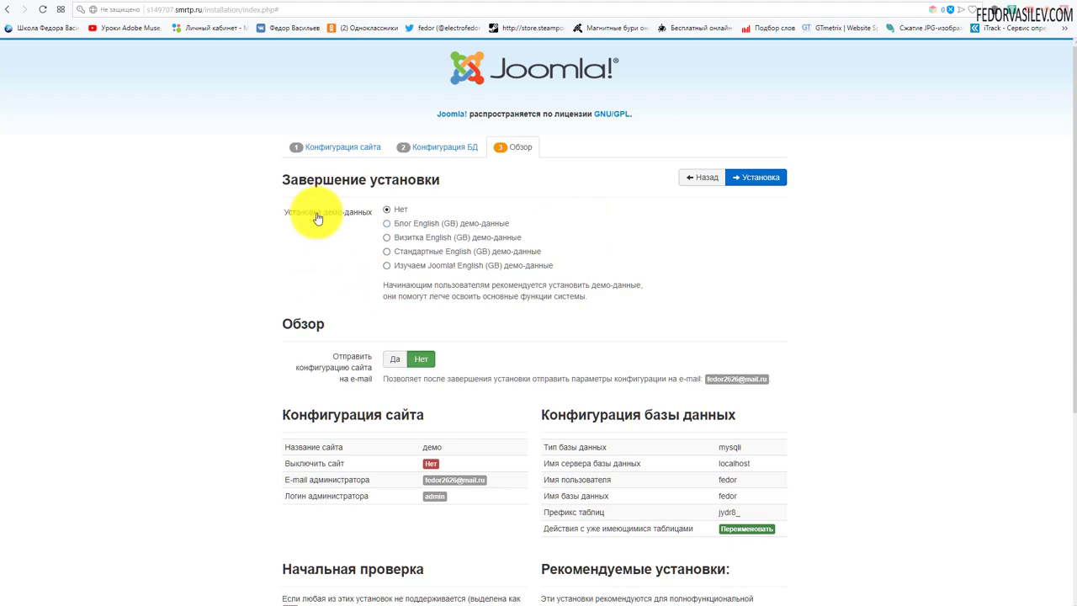
- Review the initial server checks in the overview and start the Joomla installation without demo data
{"action": "scroll", "coordinate": [336, 206], "scroll_direction": "down", "scroll_amount": 3}
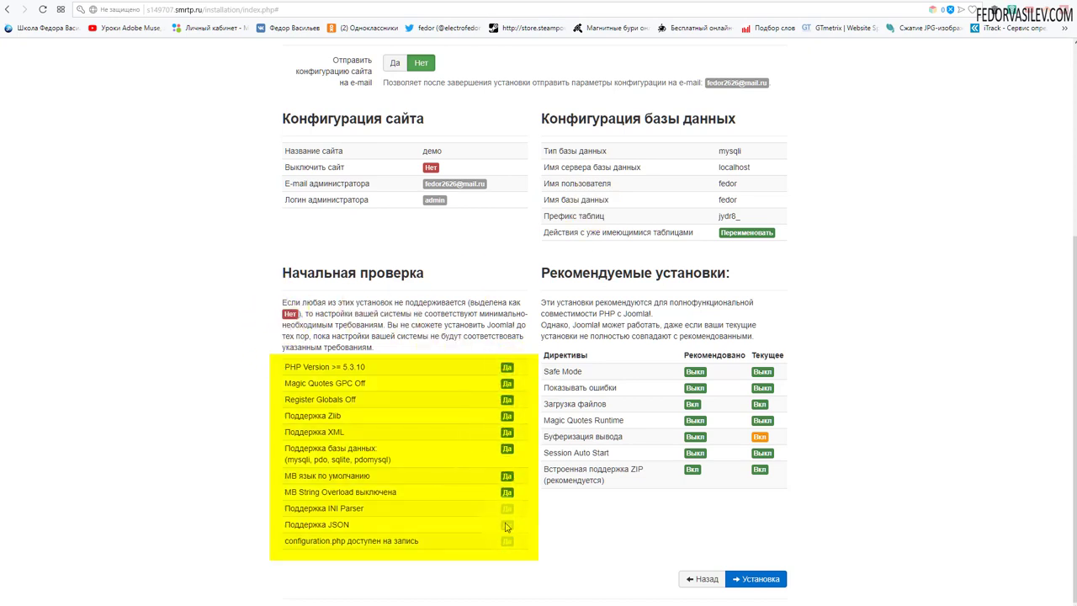
{"action": "left_click_drag", "start_coordinate": [290, 366], "coordinate": [384, 524]}
{"action": "left_click", "coordinate": [427, 561]}
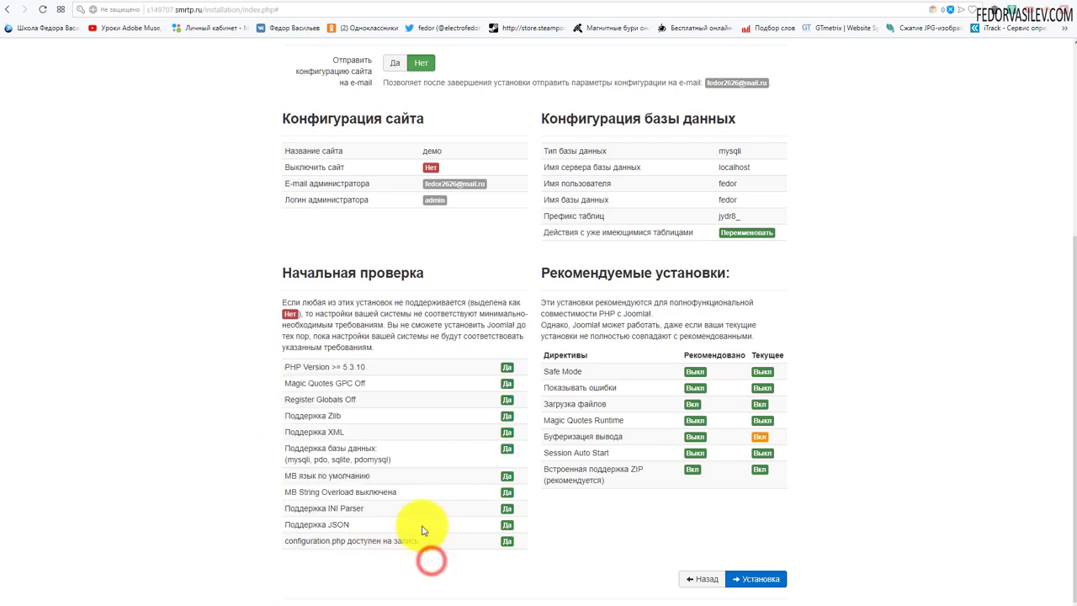
{"action": "scroll", "coordinate": [423, 525], "scroll_direction": "up", "scroll_amount": 3}
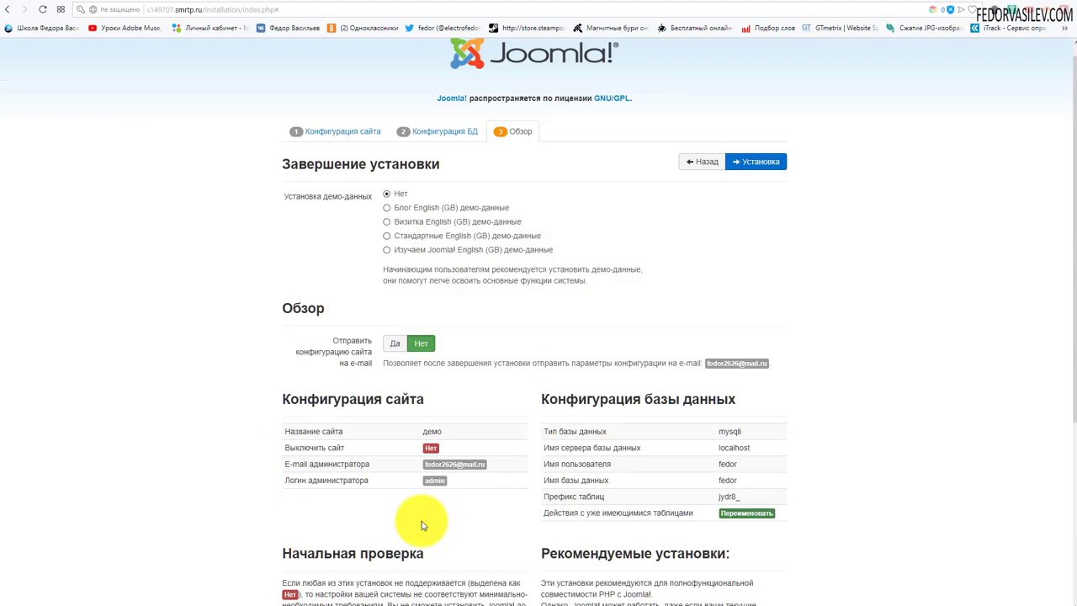
{"action": "left_click", "coordinate": [757, 174]}
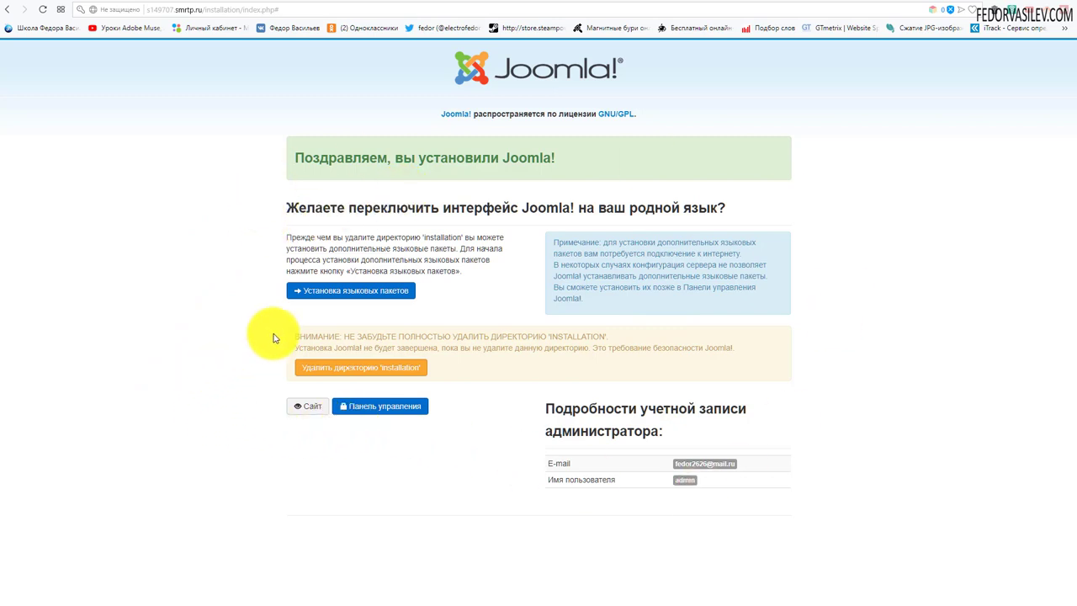
- Select the Russian language pack from the additional languages and install it
{"action": "left_click", "coordinate": [347, 291]}
{"action": "scroll", "coordinate": [504, 227], "scroll_direction": "down", "scroll_amount": 6}
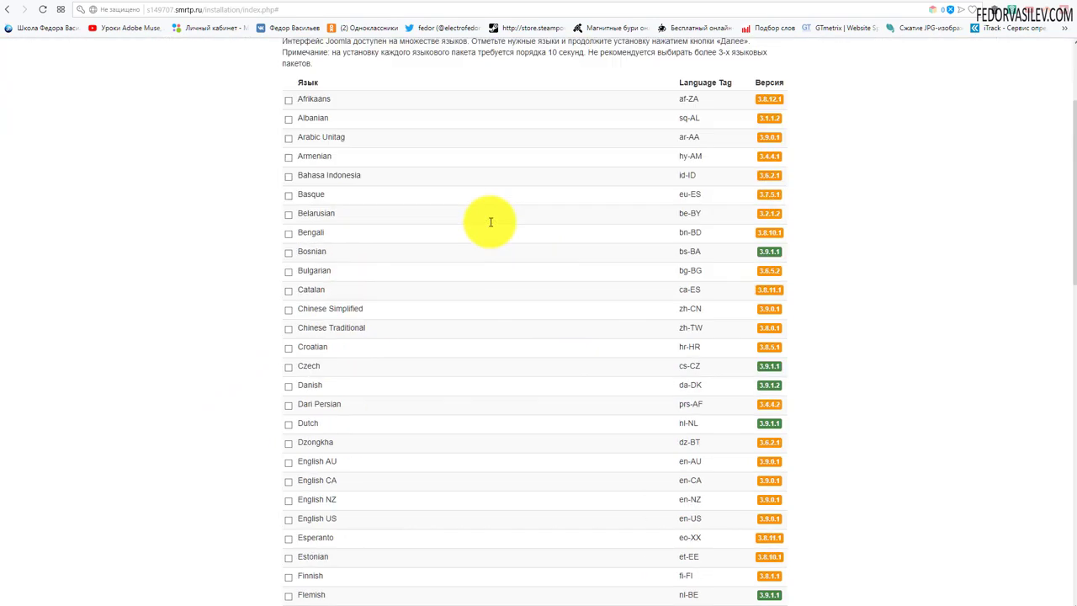
{"action": "scroll", "coordinate": [497, 208], "scroll_direction": "down", "scroll_amount": 5}
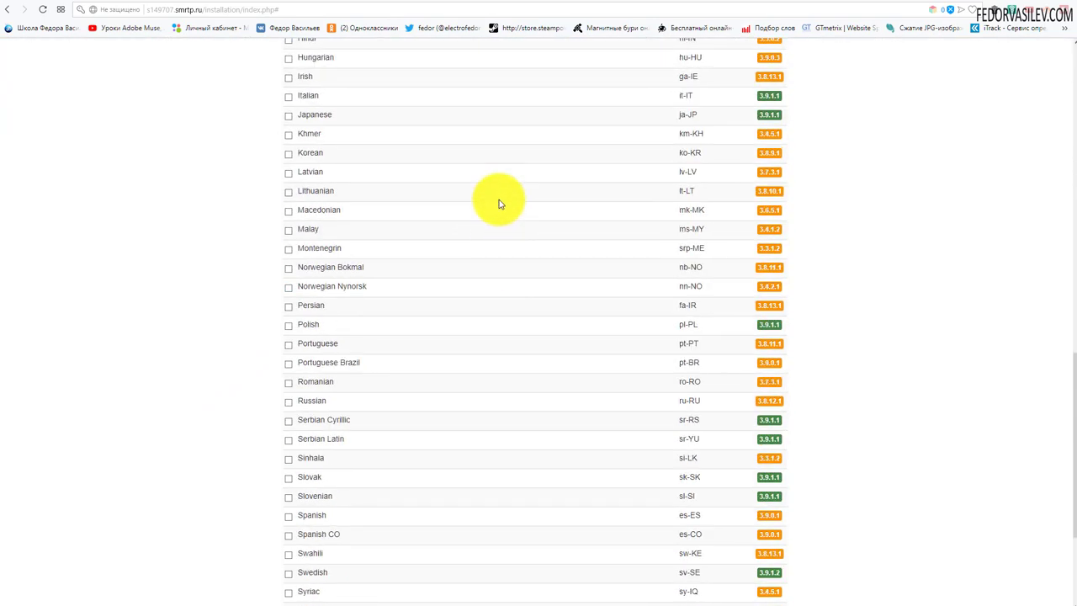
{"action": "scroll", "coordinate": [499, 204], "scroll_direction": "down", "scroll_amount": 2}
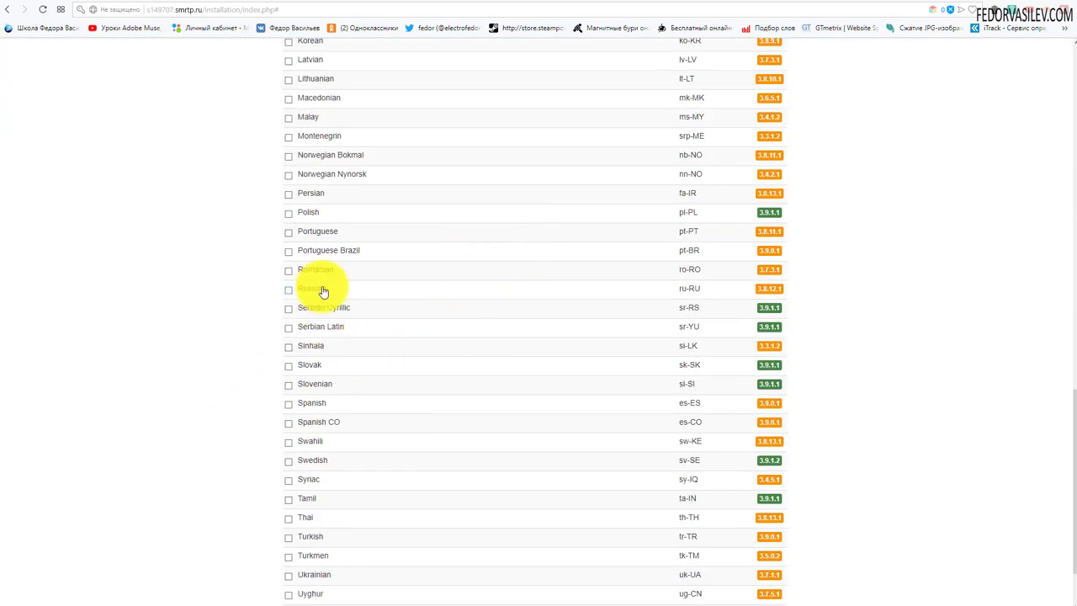
{"action": "left_click", "coordinate": [289, 289]}
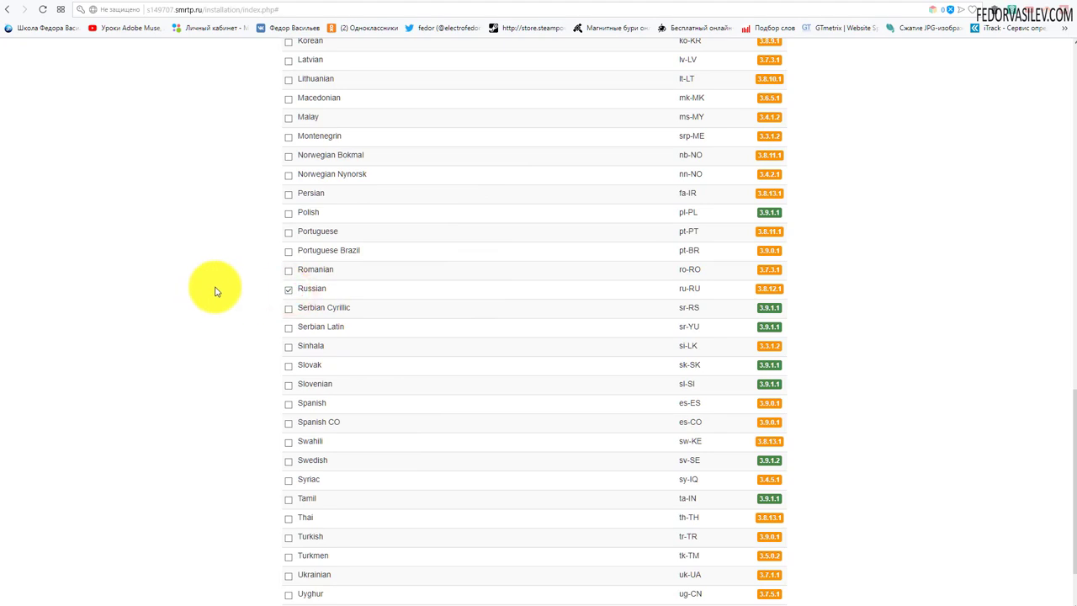
{"action": "scroll", "coordinate": [214, 291], "scroll_direction": "down", "scroll_amount": 2}
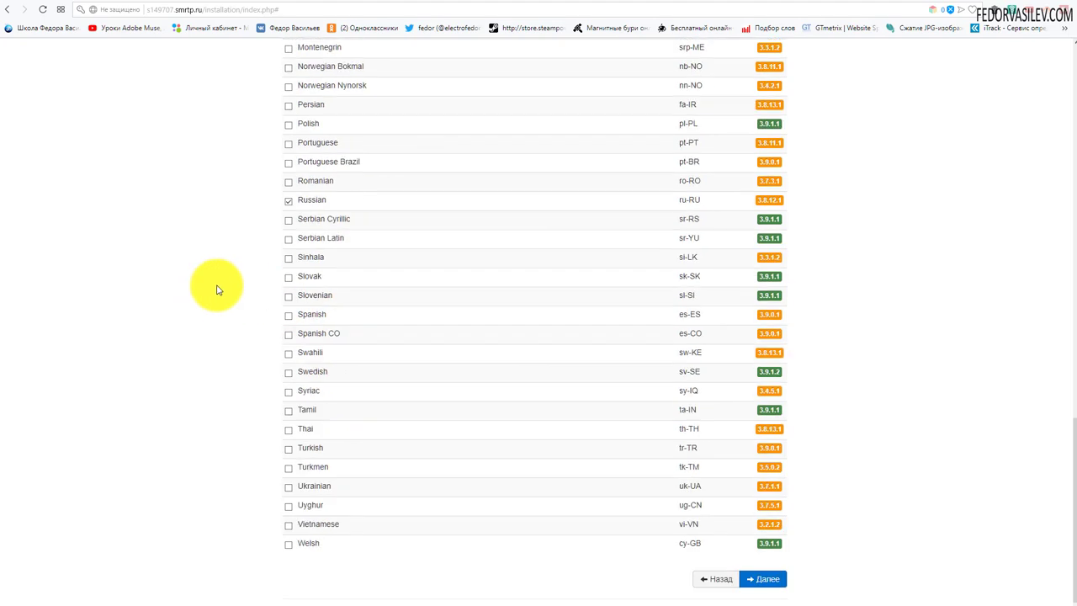
{"action": "left_click", "coordinate": [749, 577]}
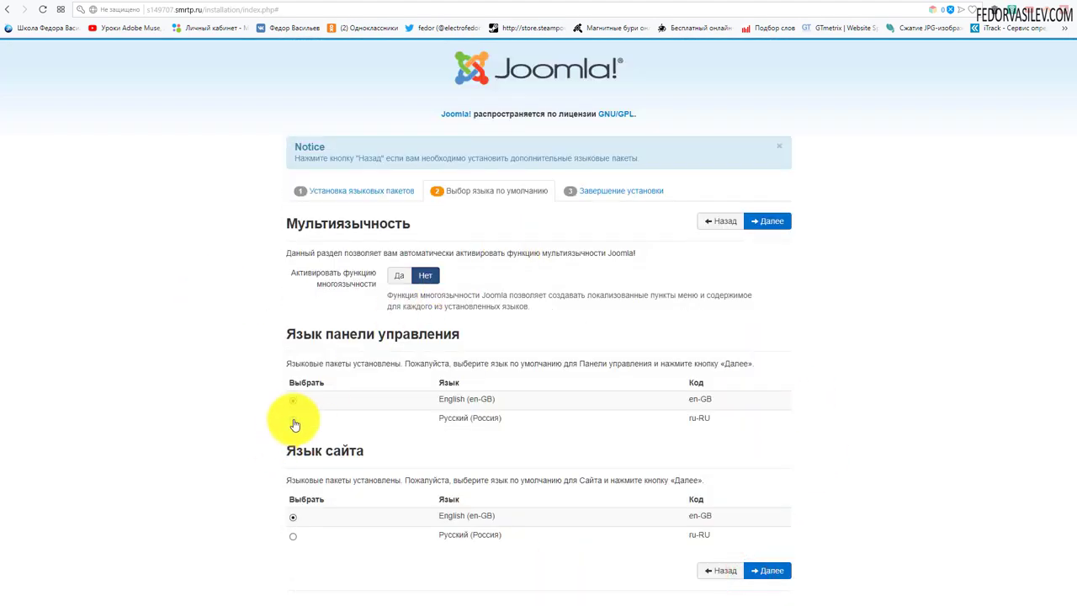
- Make Russian (ru-RU) the default language for both the control panel and the site
{"action": "left_click", "coordinate": [293, 418]}
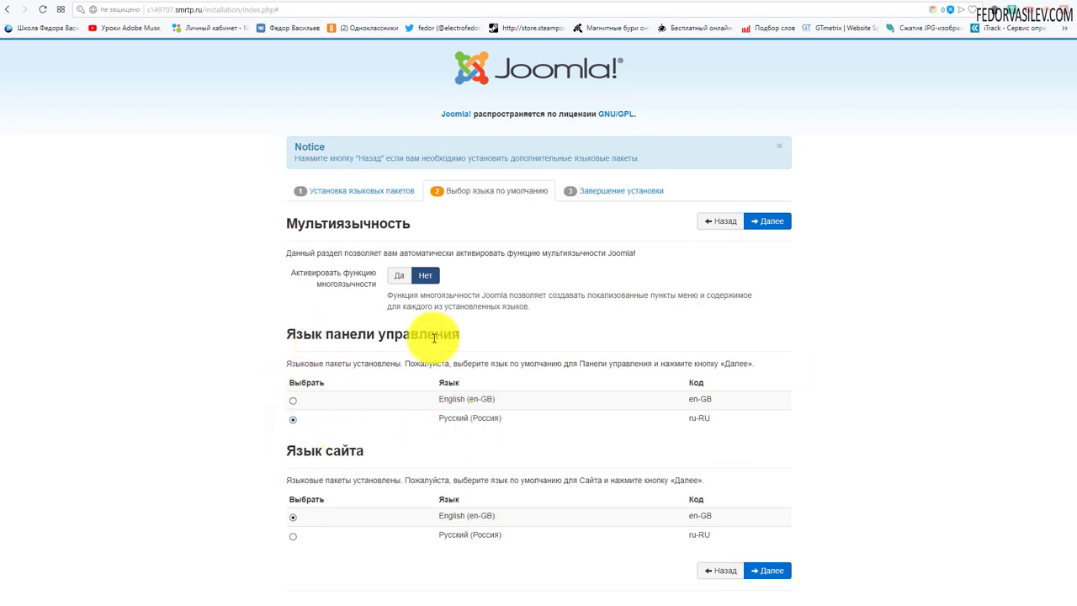
{"action": "left_click", "coordinate": [293, 539]}
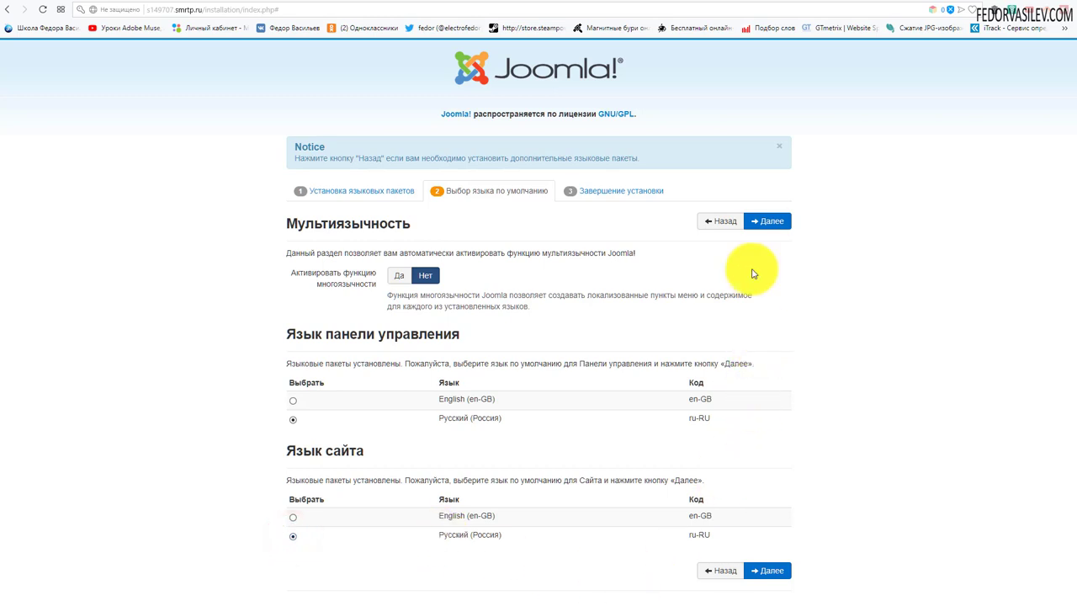
{"action": "left_click", "coordinate": [765, 221]}
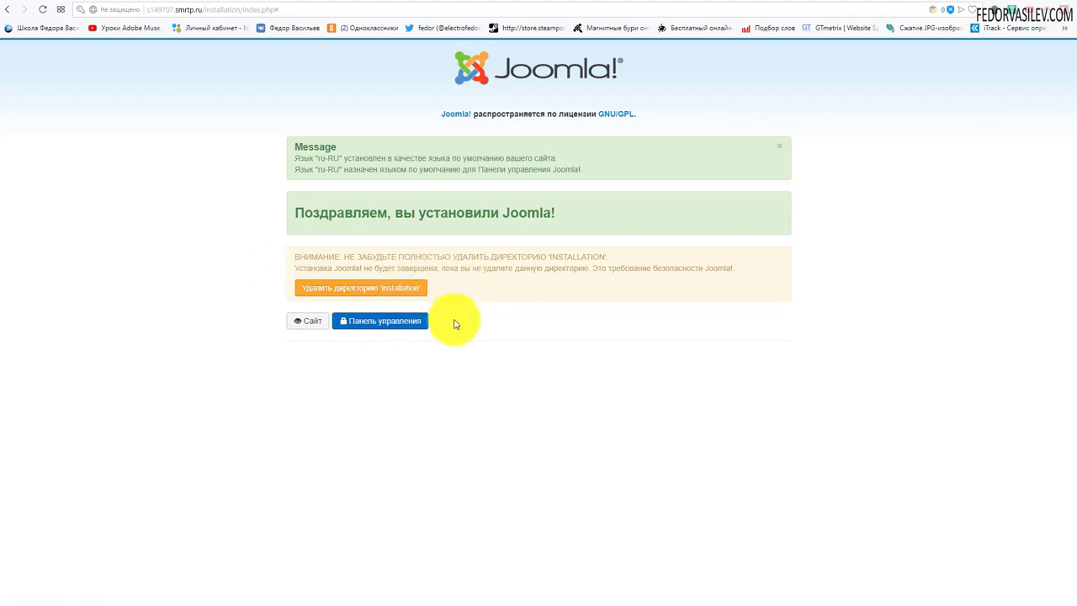
- Delete the 'installation' directory and log in to the Joomla control panel as admin with the administrator's password
{"action": "left_click", "coordinate": [350, 290]}
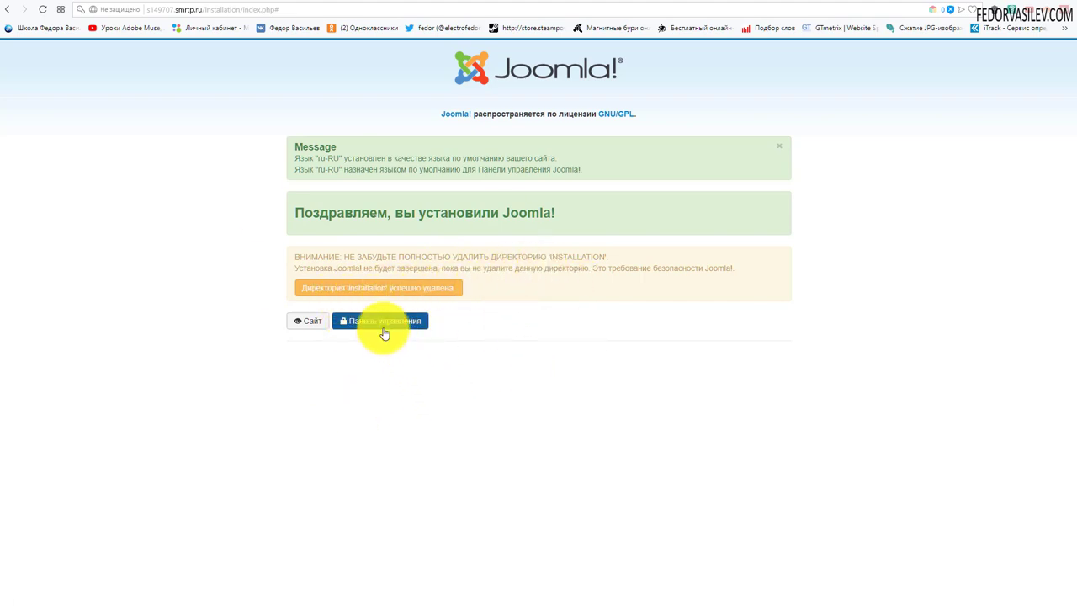
{"action": "left_click", "coordinate": [355, 322]}
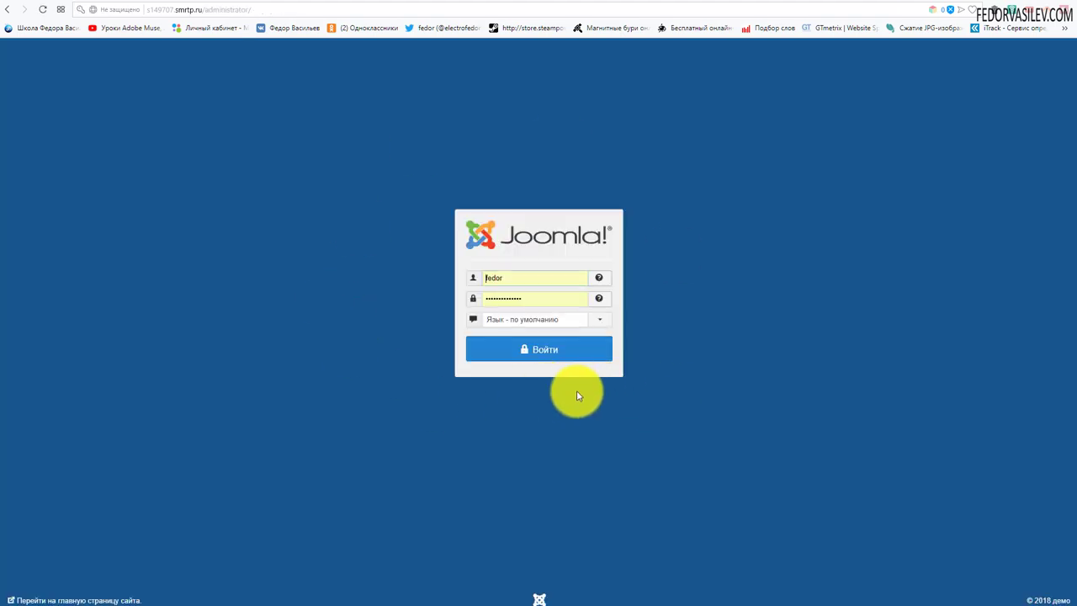
{"action": "left_click", "coordinate": [513, 296]}
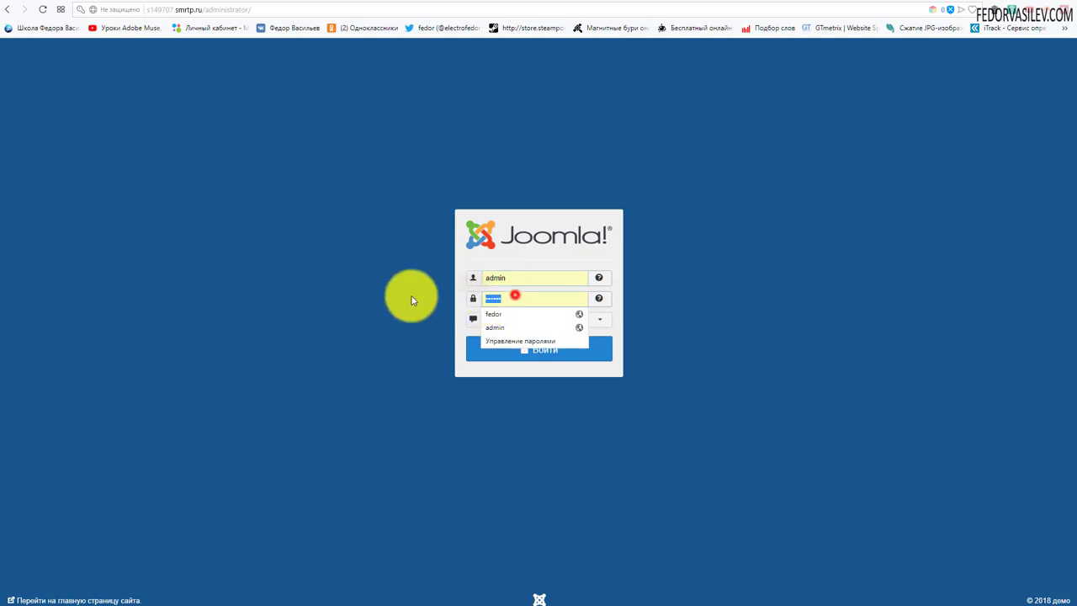
{"action": "left_click", "coordinate": [513, 294]}
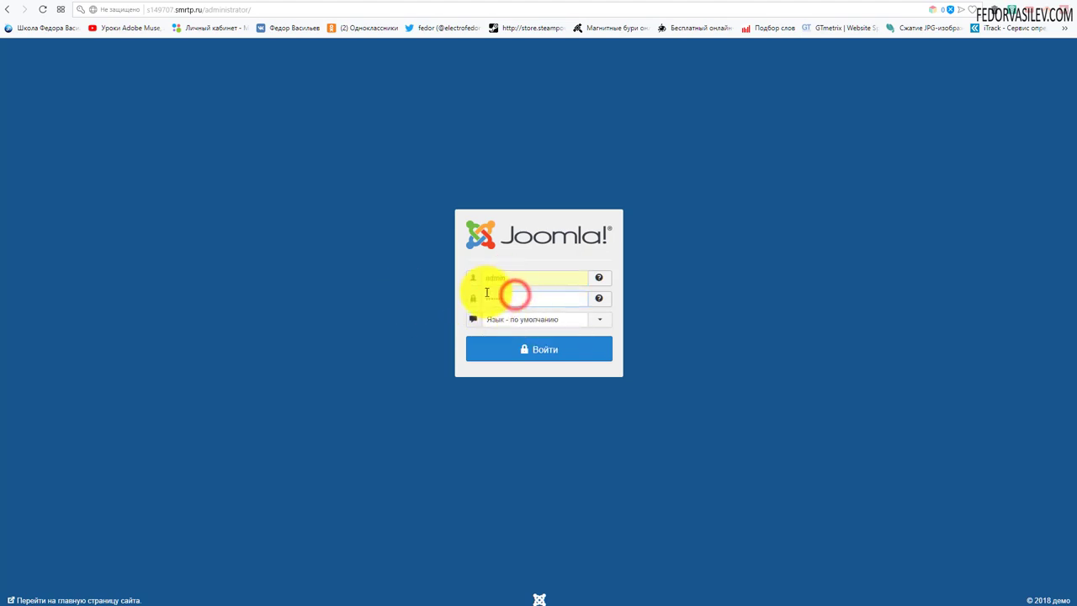
{"action": "left_click", "coordinate": [561, 356]}
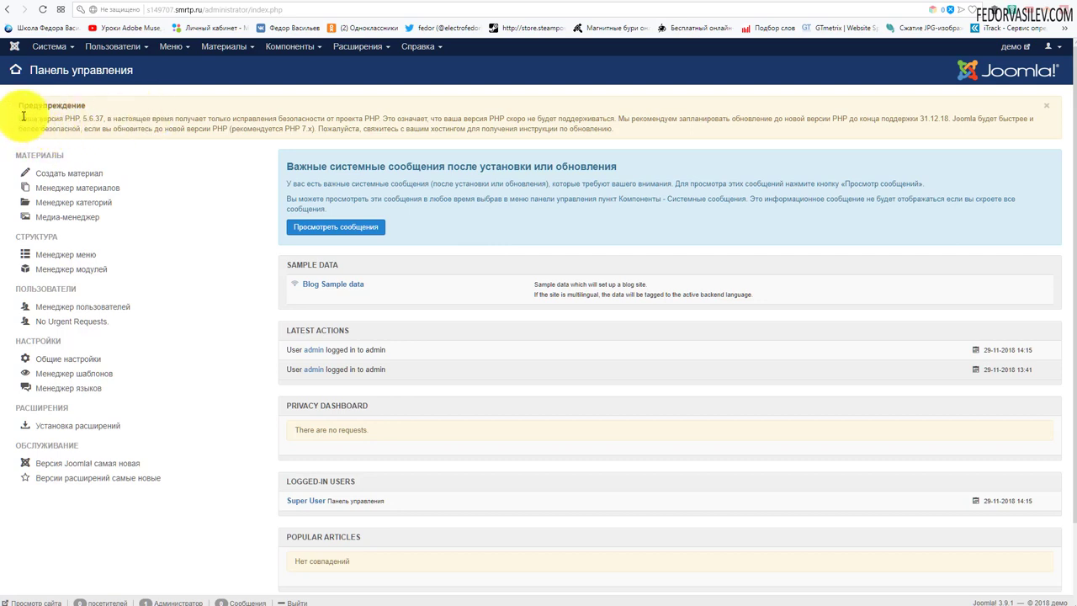
- Examine the PHP version warning in the control panel and switch to the SmartApe hosting panel
{"action": "left_click_drag", "start_coordinate": [18, 118], "coordinate": [147, 118]}
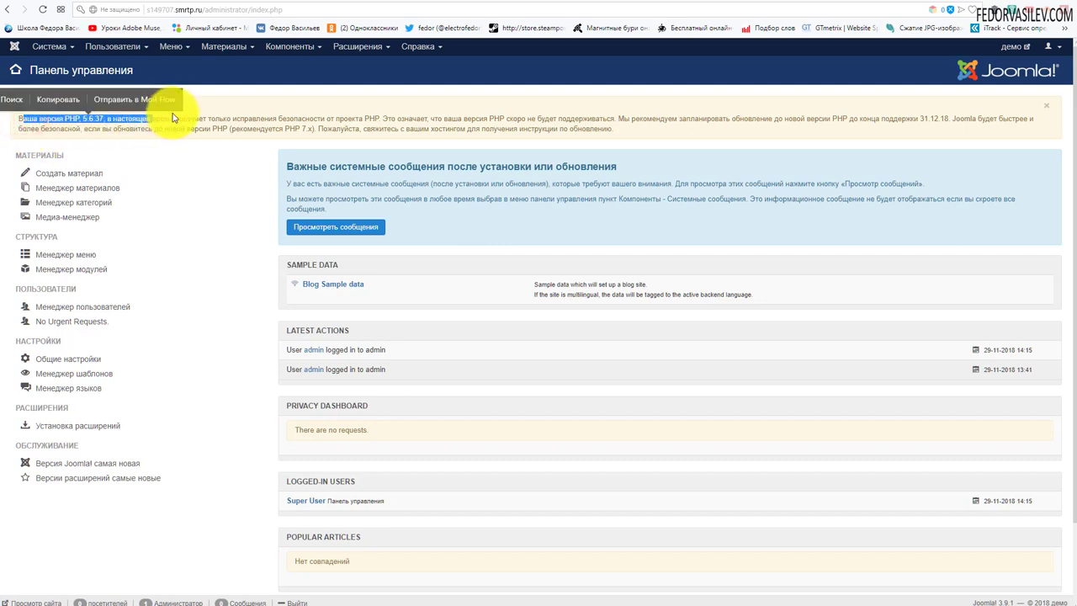
{"action": "left_click", "coordinate": [122, 118]}
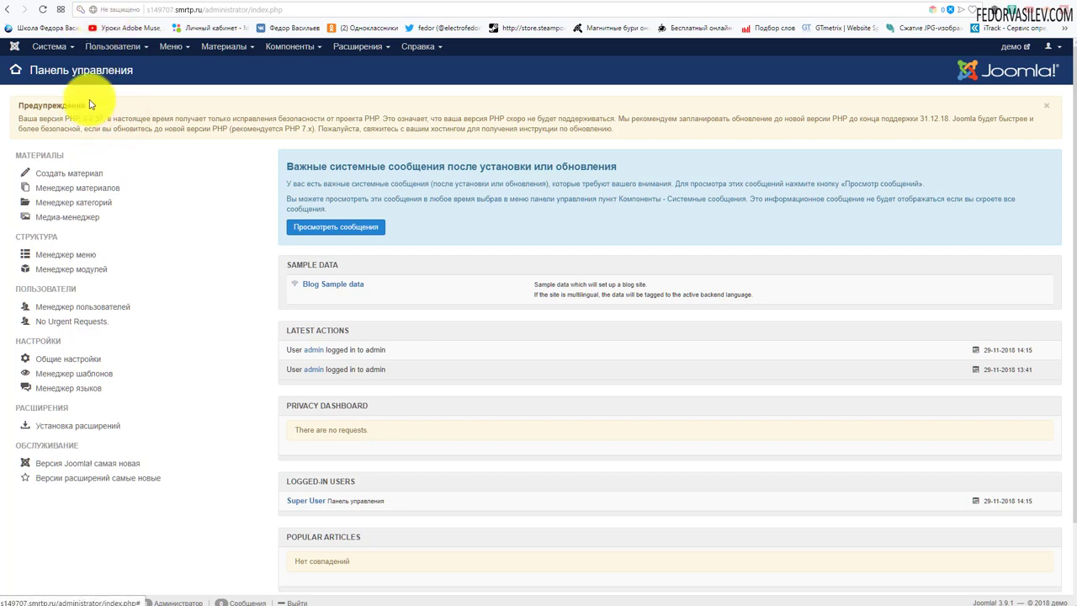
{"action": "key", "text": "ctrl+Tab"}
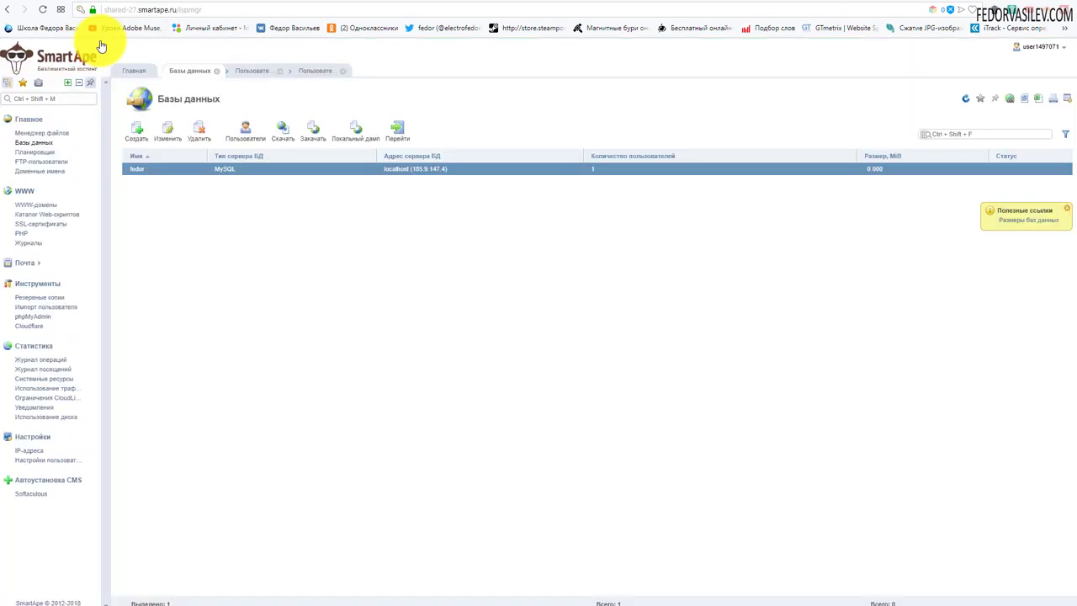
- Open the settings of the WWW domain s149707.smrtp.ru and set its PHP LSAPI version to 7.2.9 (alt)
{"action": "left_click", "coordinate": [36, 205]}
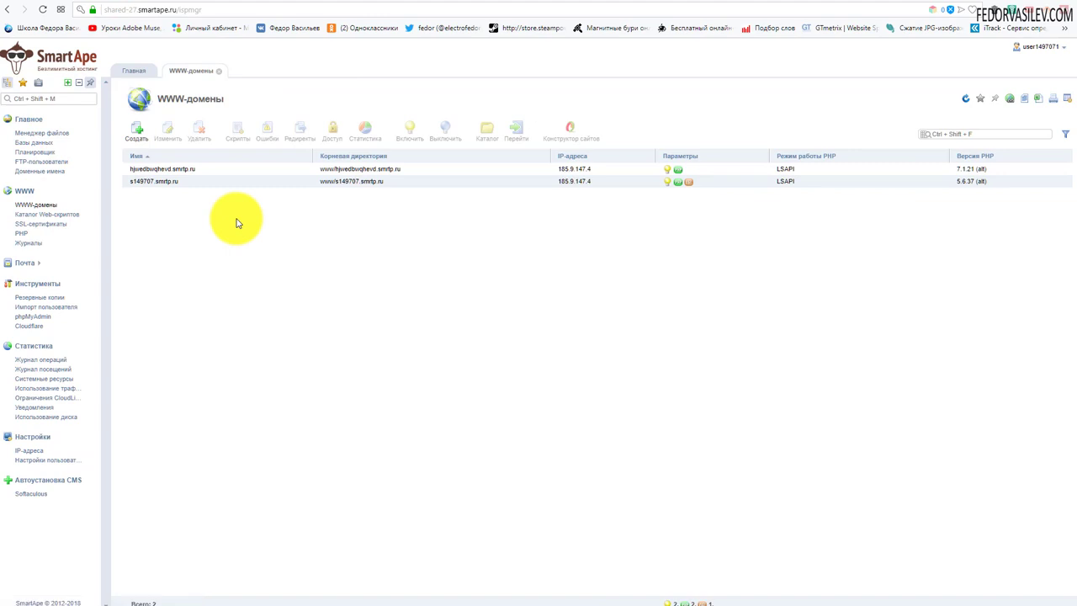
{"action": "left_click", "coordinate": [352, 185]}
{"action": "double_click", "coordinate": [182, 182]}
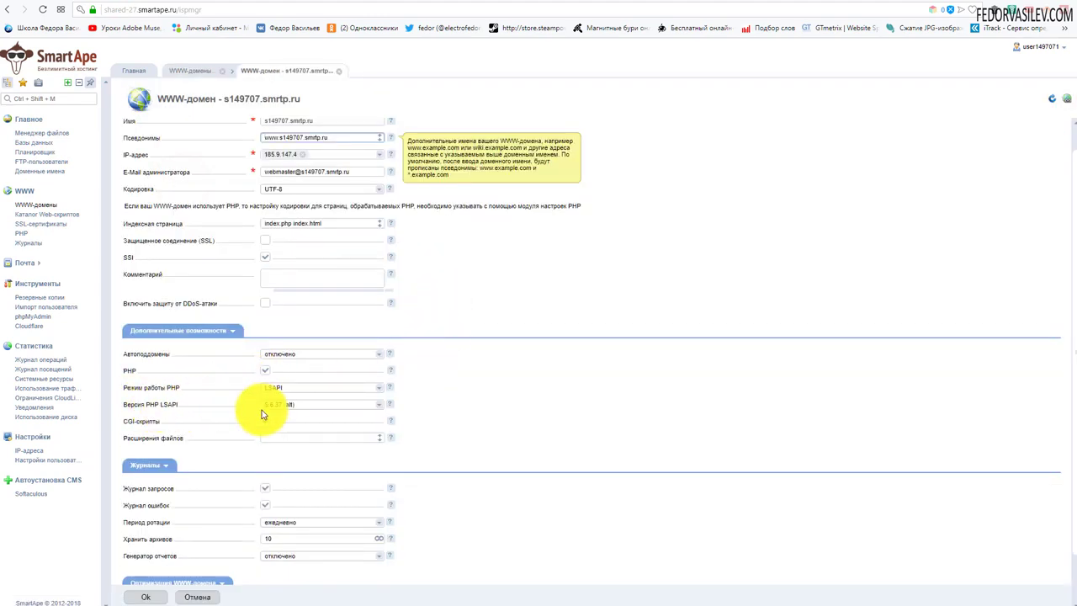
{"action": "left_click", "coordinate": [379, 405]}
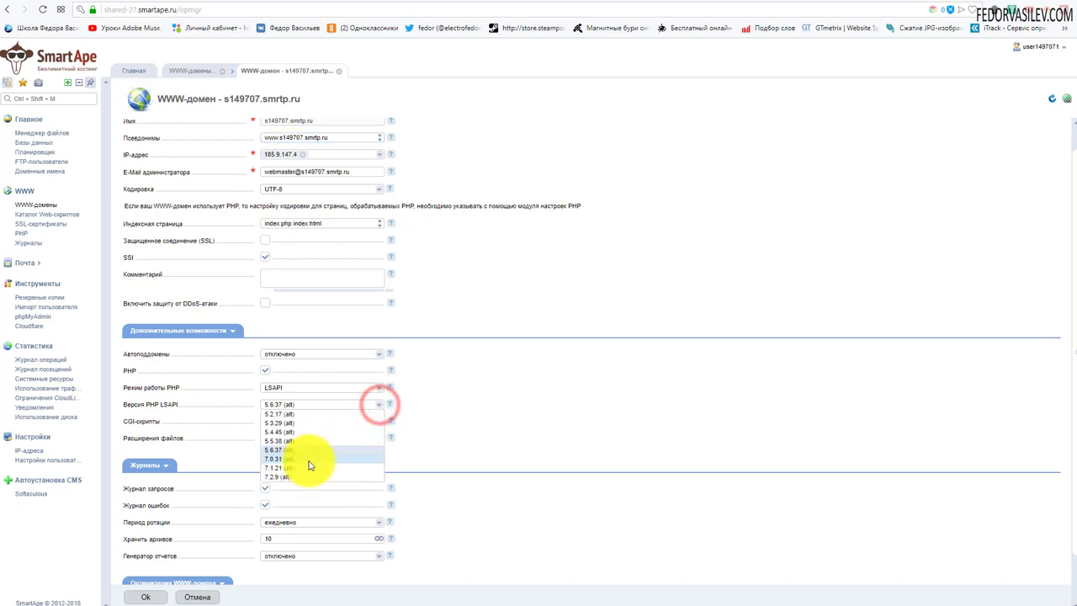
{"action": "left_click", "coordinate": [271, 476]}
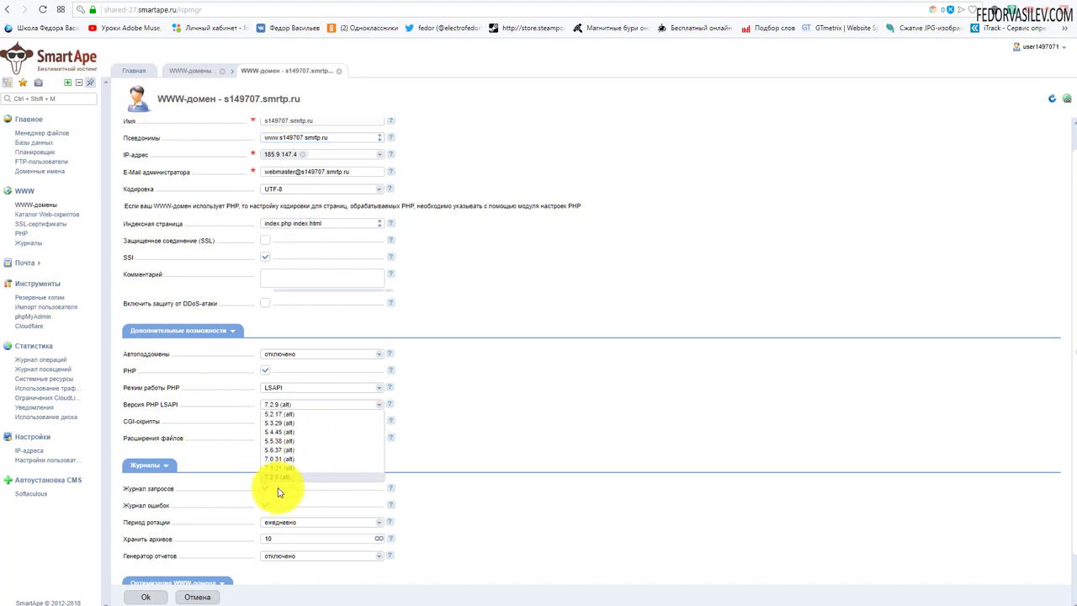
{"action": "left_click", "coordinate": [500, 440]}
{"action": "scroll", "coordinate": [428, 457], "scroll_direction": "down", "scroll_amount": 1}
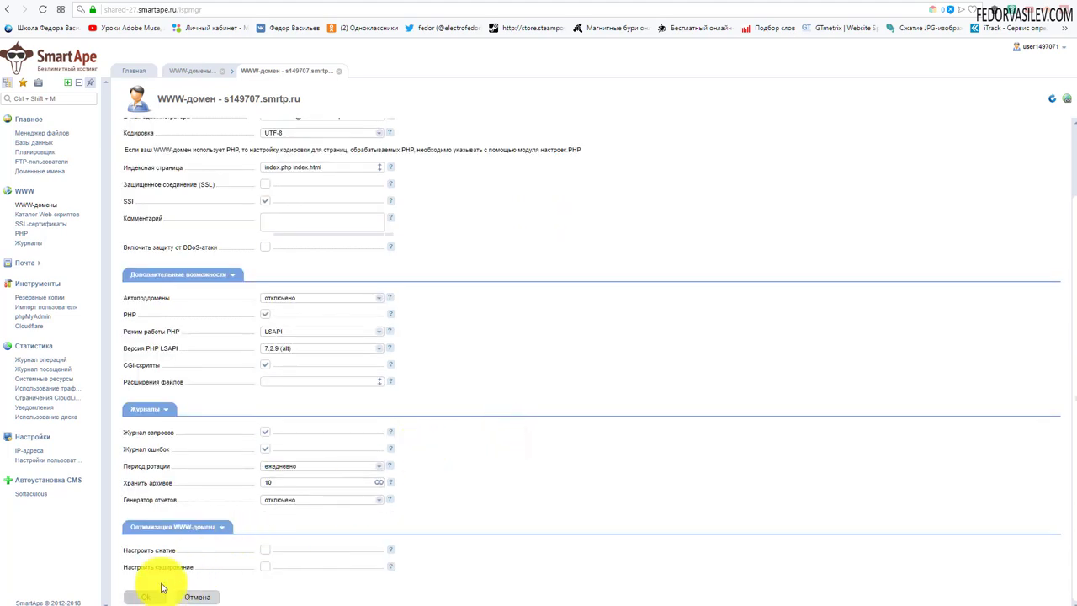
- Check the Joomla control panel for the PHP warning and review the domain's PHP settings in the SmartApe hosting panel
{"action": "left_click", "coordinate": [138, 10]}
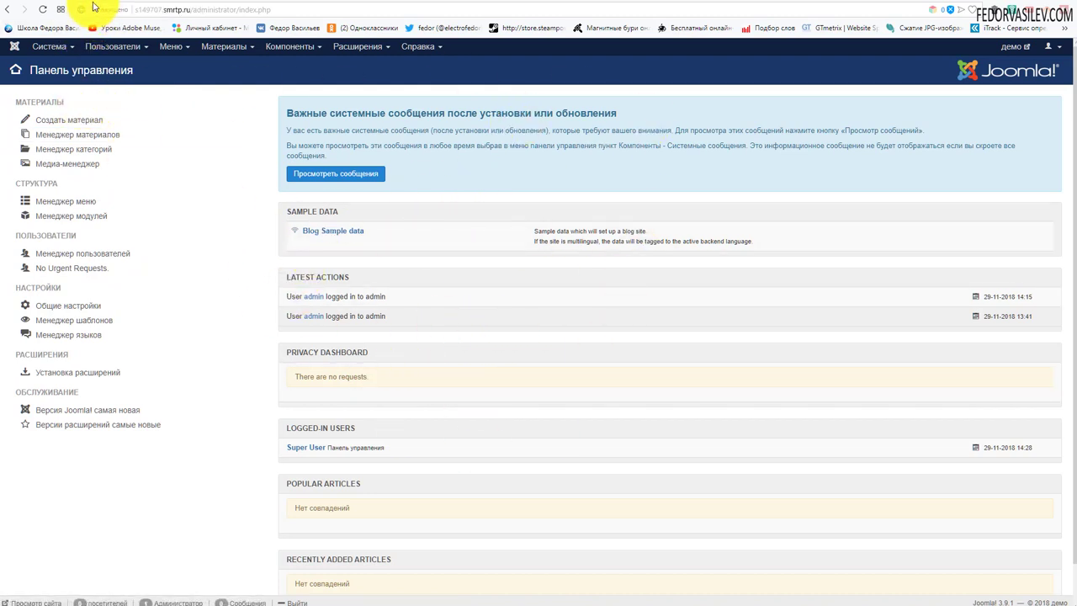
{"action": "left_click", "coordinate": [114, 5]}
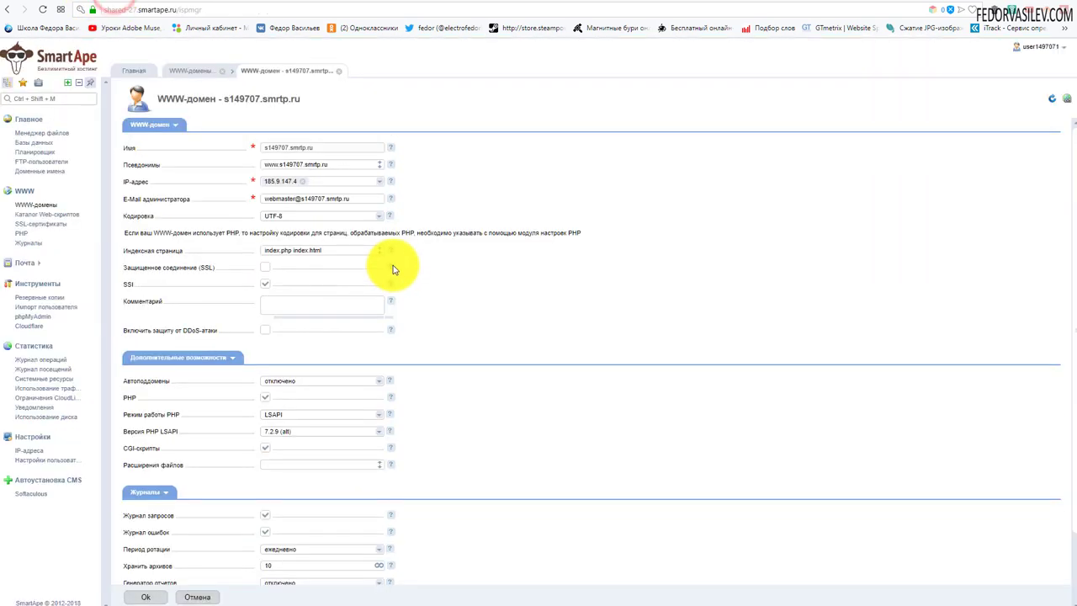
{"action": "scroll", "coordinate": [385, 156], "scroll_direction": "down", "scroll_amount": 2}
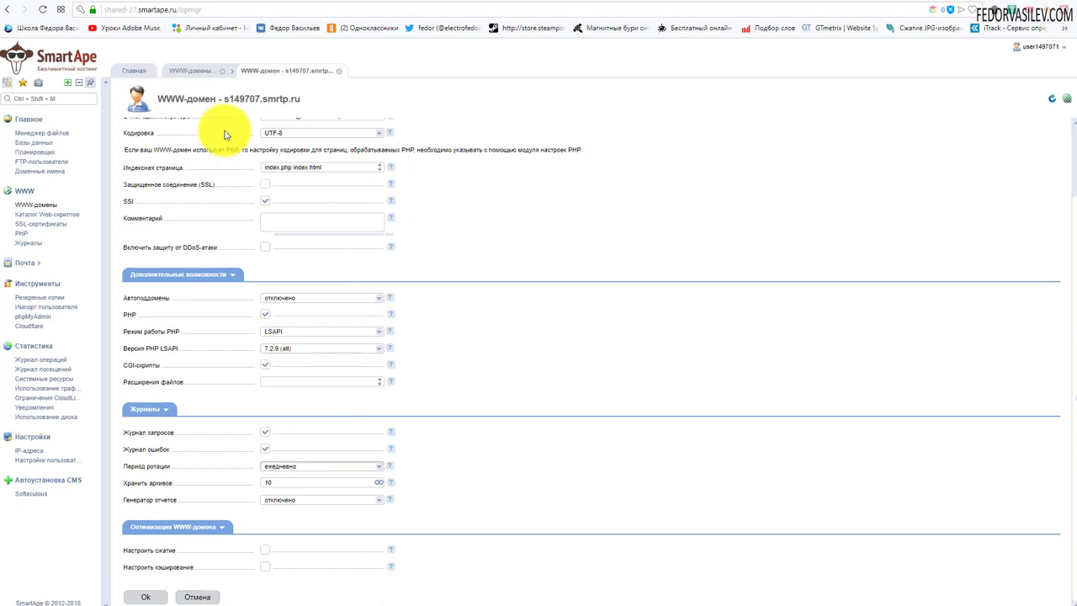
- Switch back to the Joomla control panel and open the public site 'демо'
{"action": "left_click", "coordinate": [148, 4]}
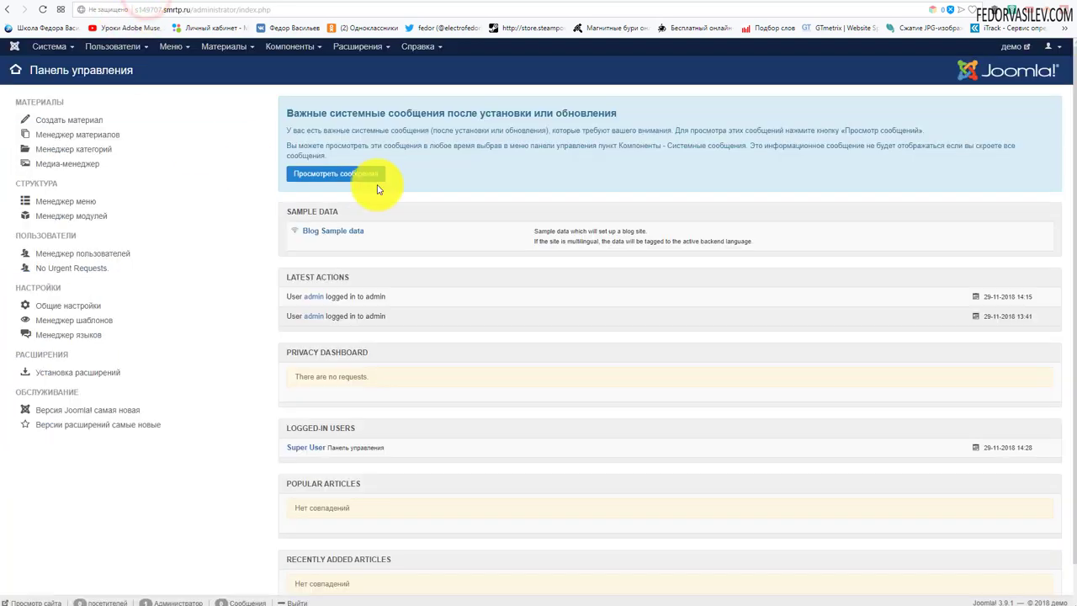
{"action": "left_click", "coordinate": [1016, 48]}
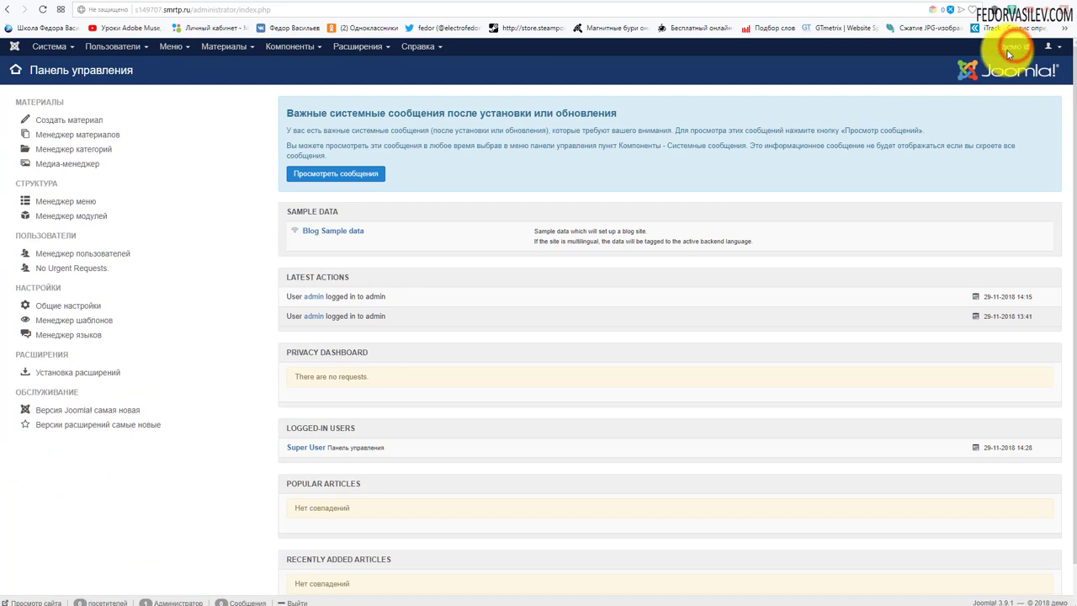